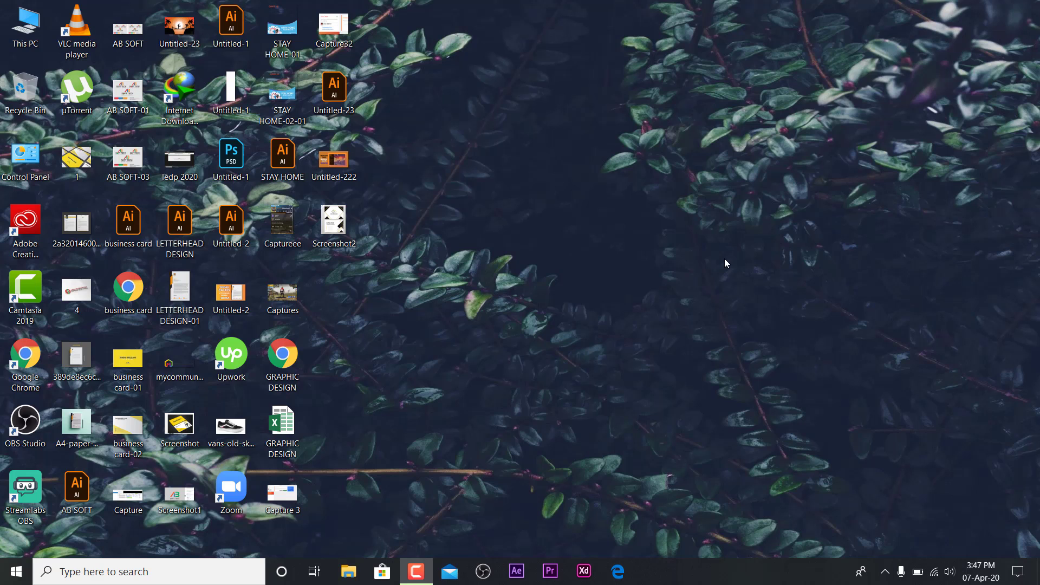
View the A4-paper letterhead mockup image from the desktop, minimize it and refresh the desktop
double_click(75, 427)
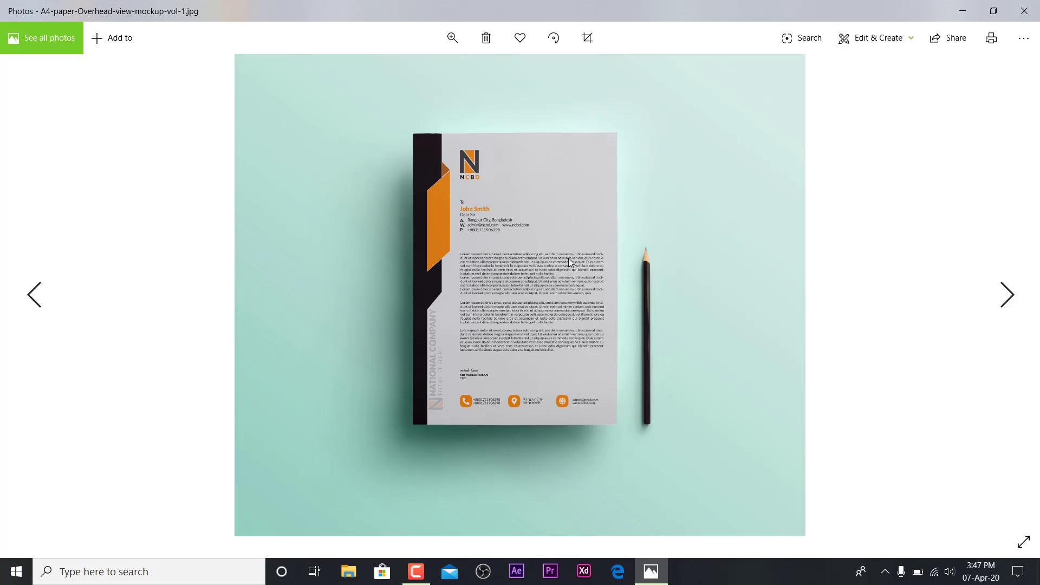
left_click(963, 10)
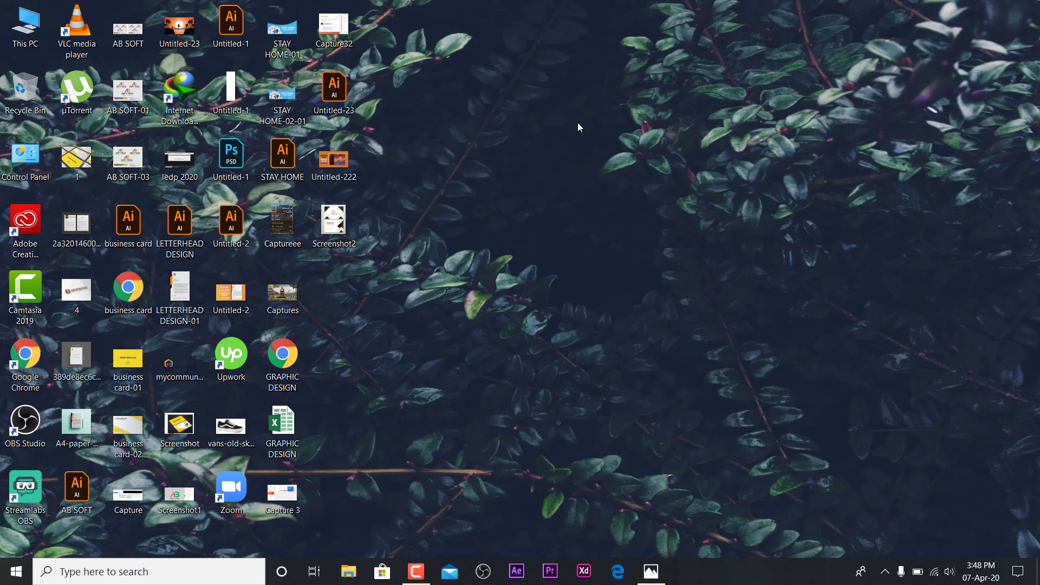
right_click(546, 82)
left_click(566, 122)
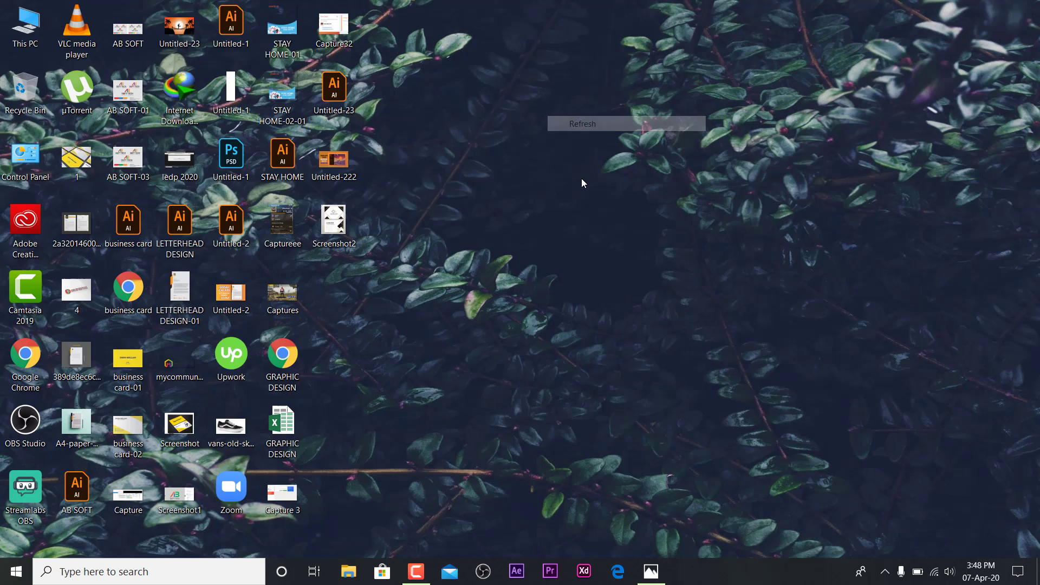
Launch Adobe Photoshop CC 2018 and view the recent files as a list before returning to thumbnails
left_click(3, 574)
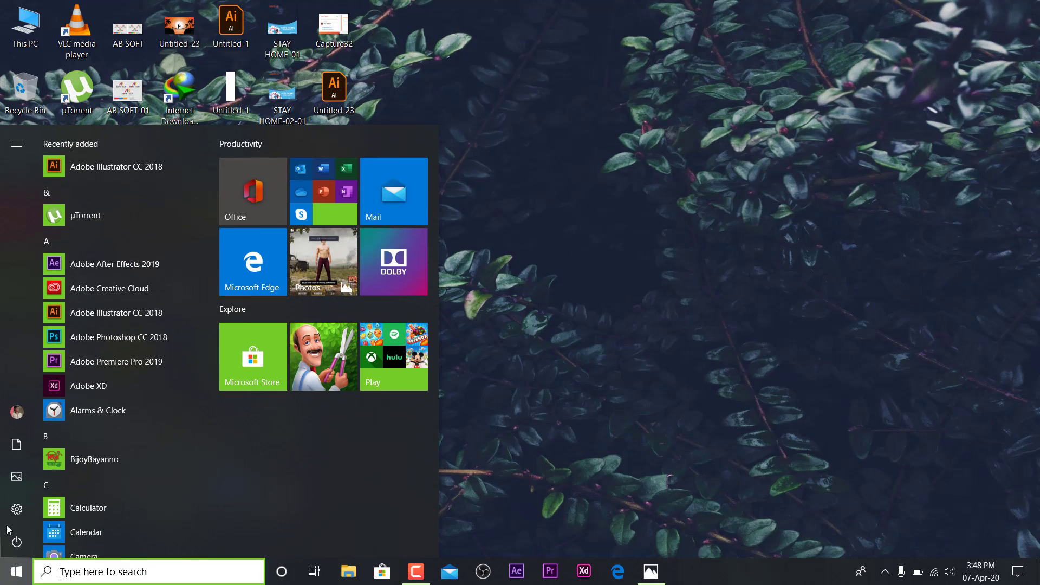
left_click(119, 340)
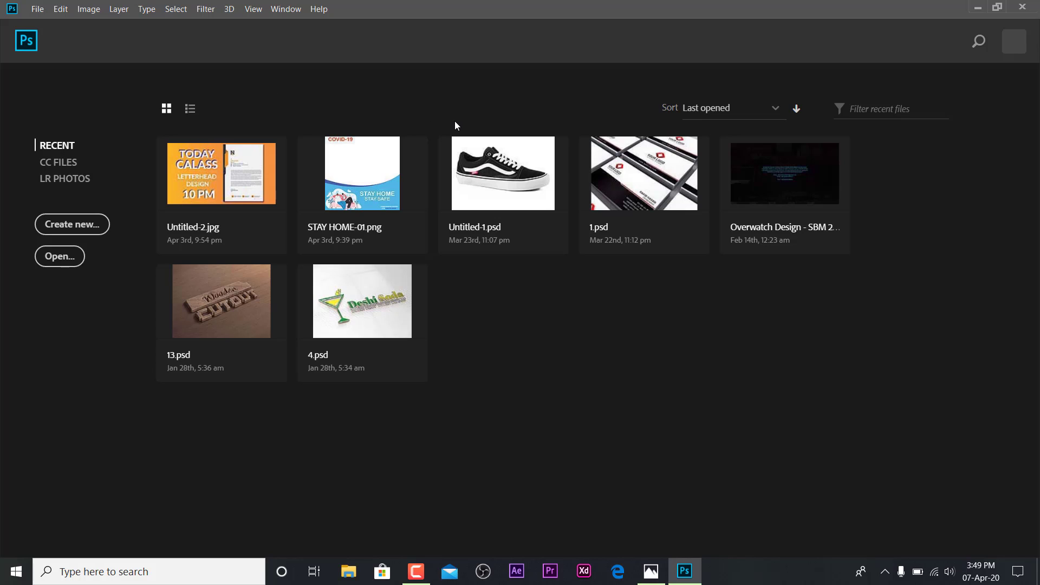
left_click(191, 110)
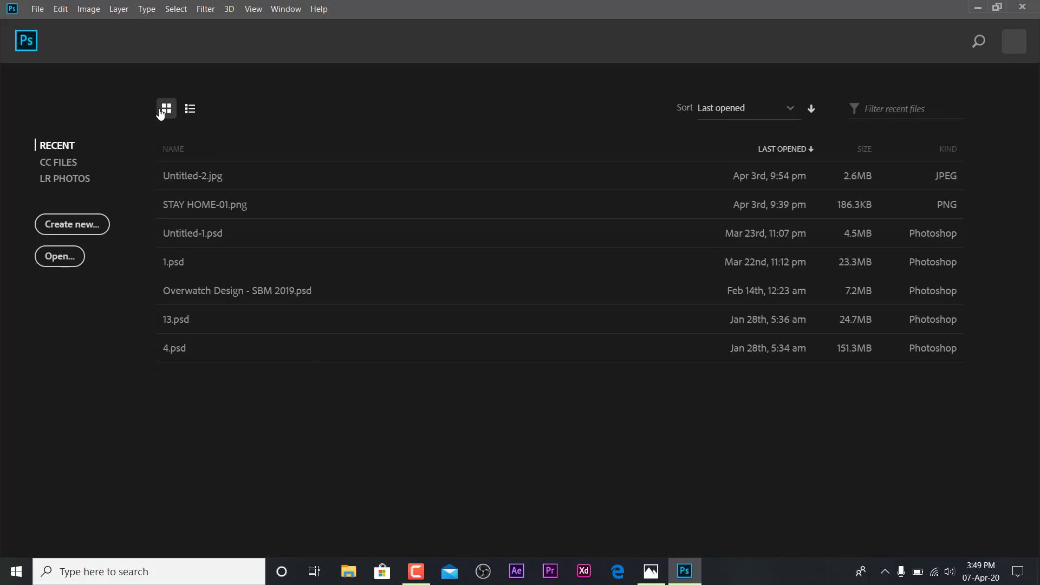
left_click(166, 109)
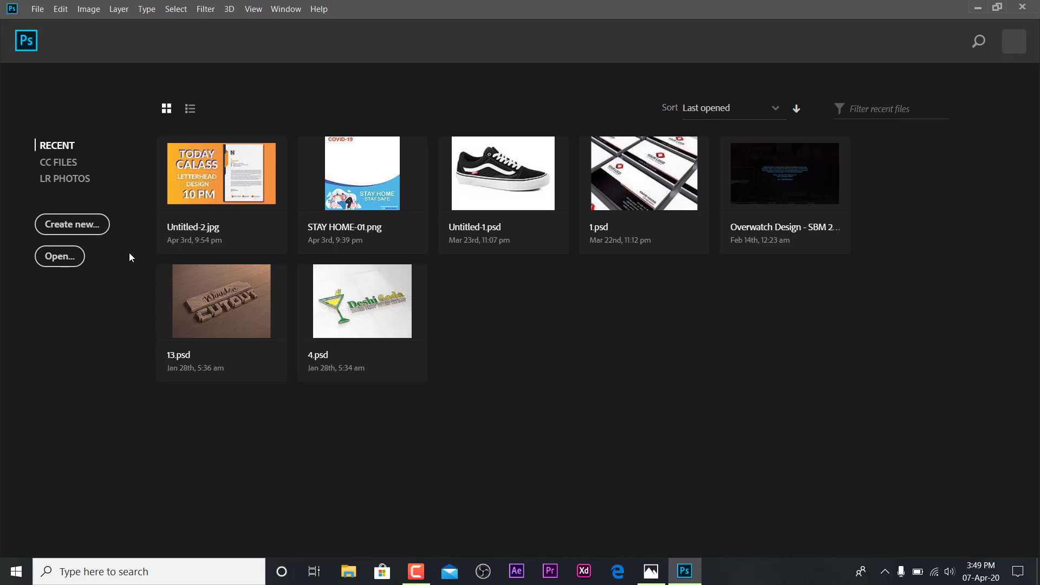
Start setting up a new document and review the Photo and Print presets
left_click(85, 230)
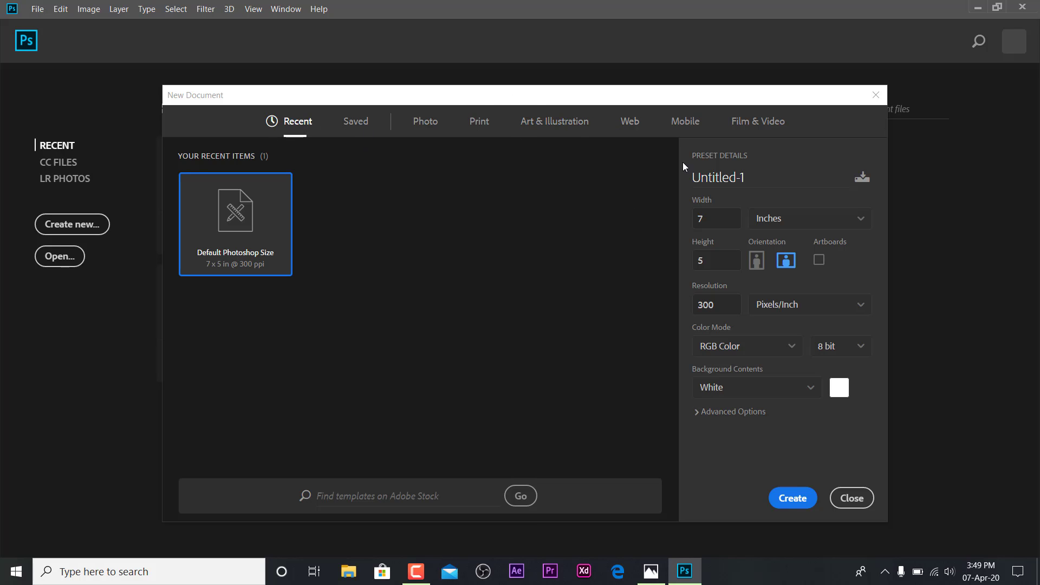
left_click_drag(457, 103, 399, 84)
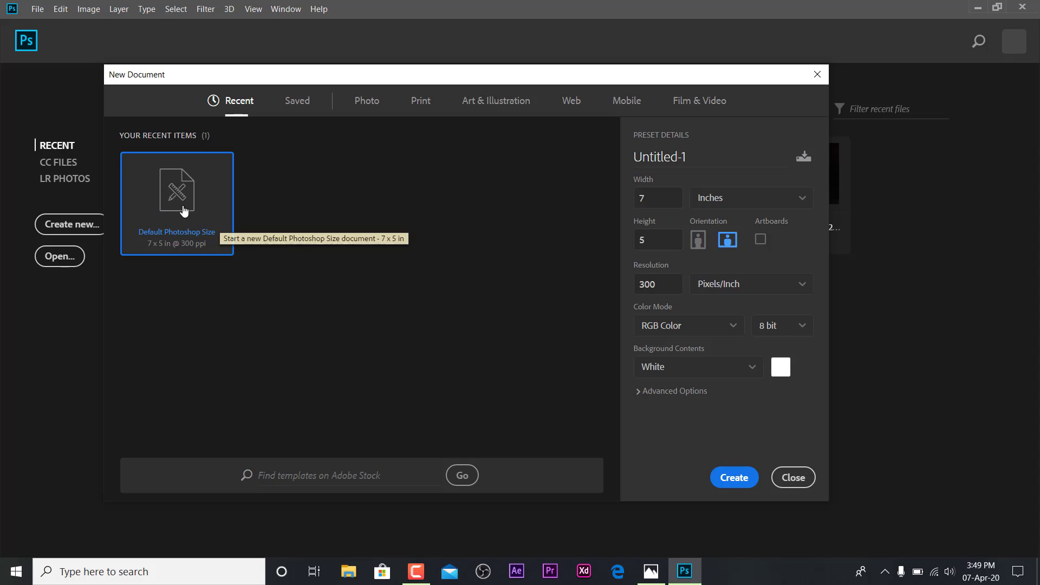
left_click(370, 104)
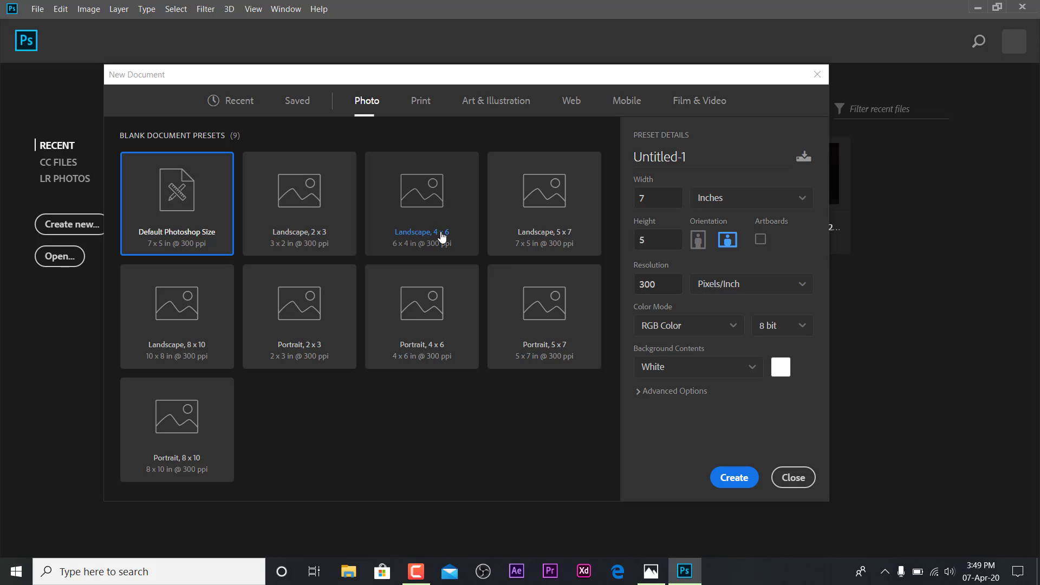
left_click(414, 103)
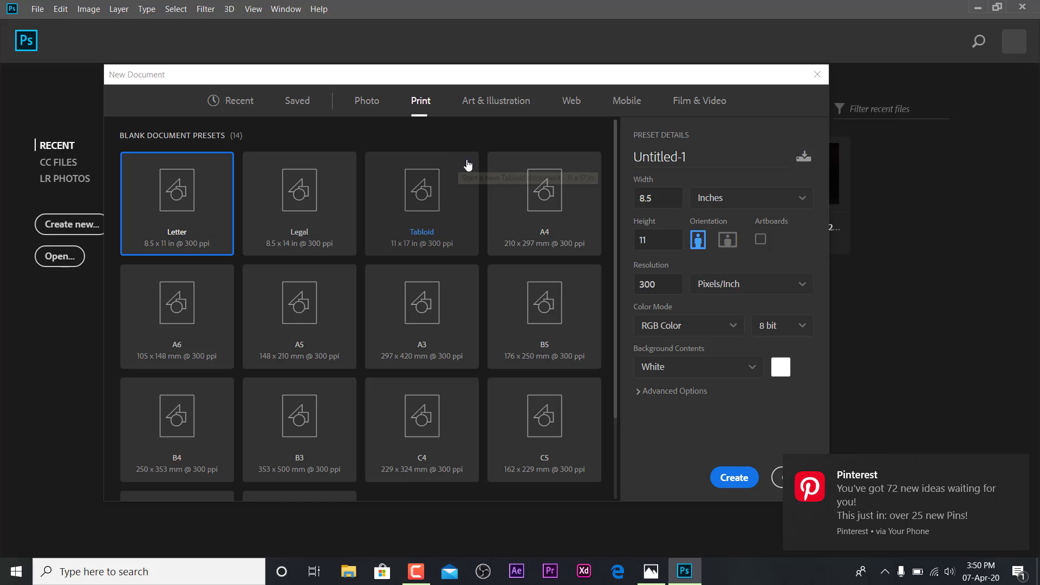
left_click(1012, 465)
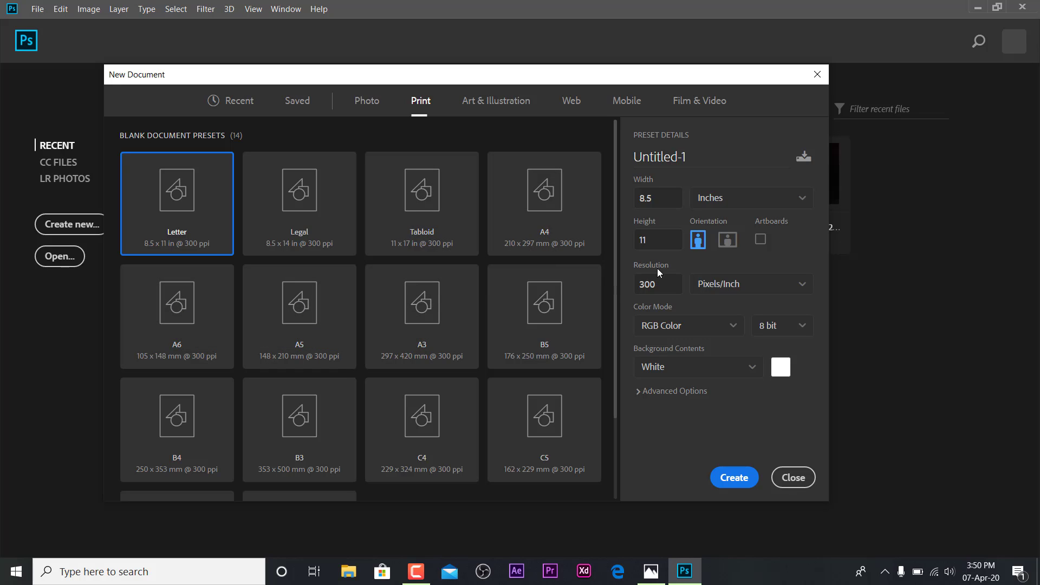
Examine the Art & Illustration and Web document presets, including the advanced options
left_click(503, 112)
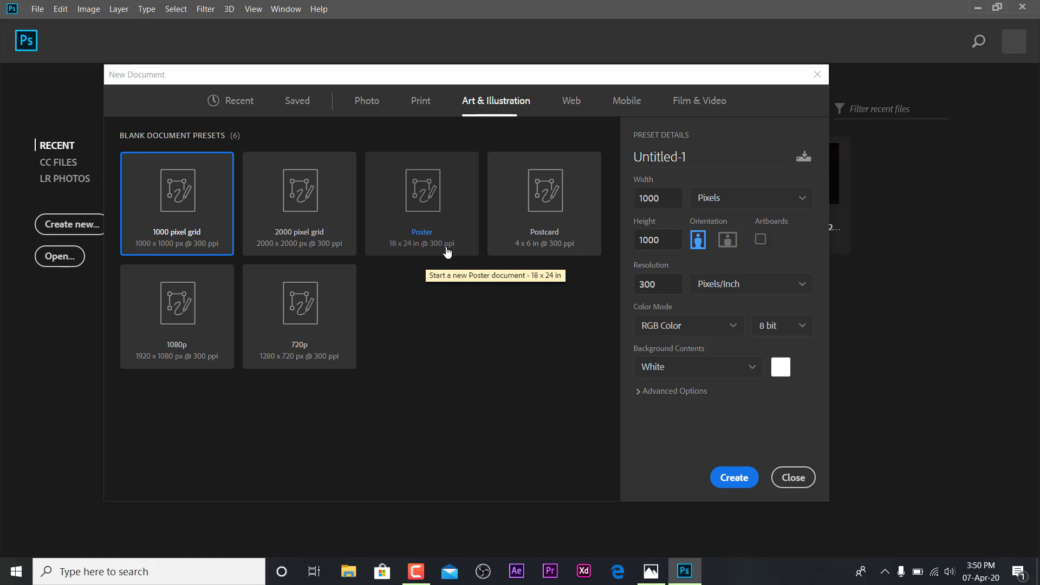
left_click(572, 102)
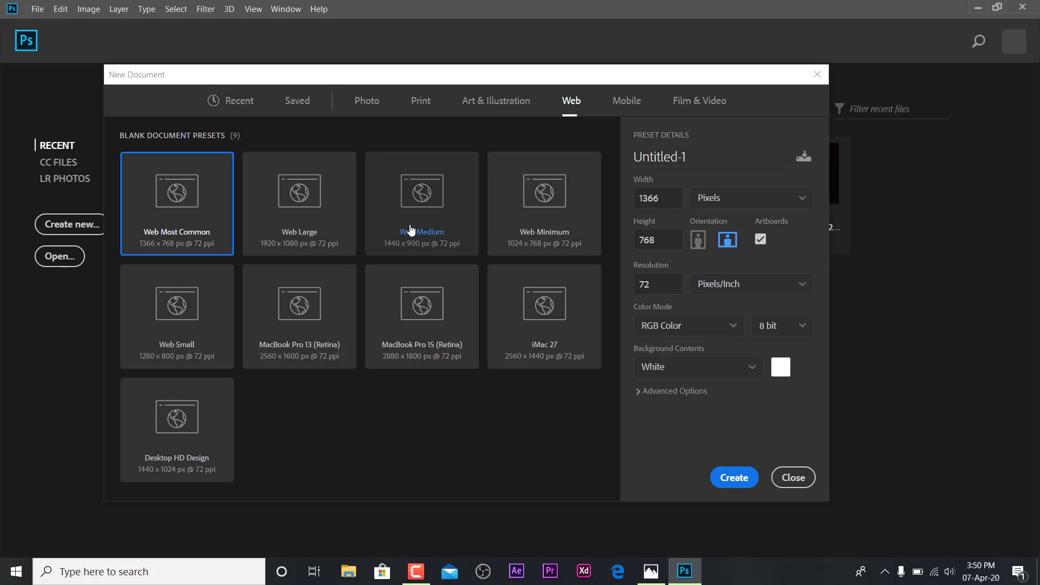
left_click(685, 393)
scroll(704, 409, "down", 1)
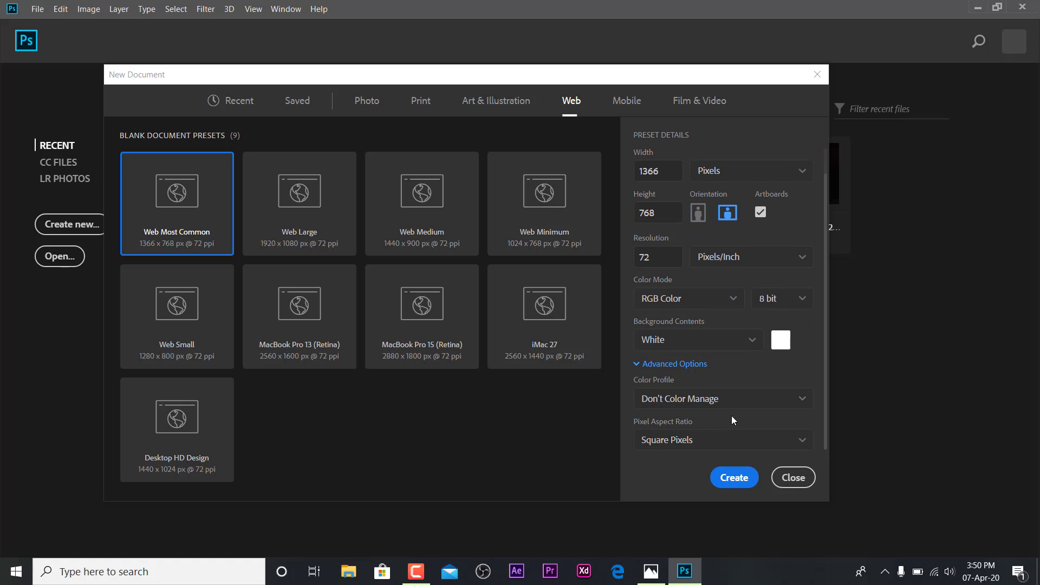
scroll(745, 411, "up", 1)
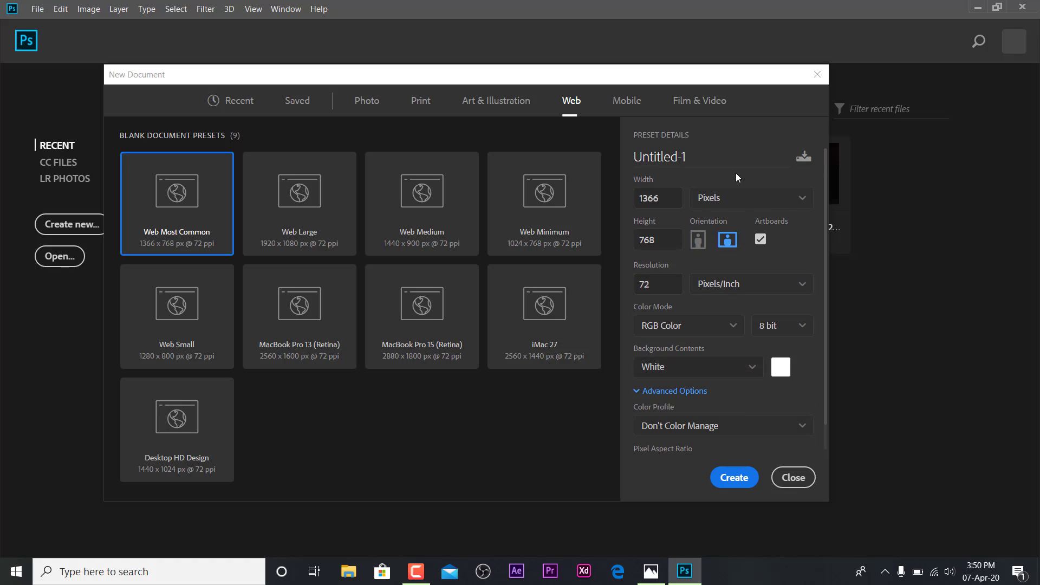
Choose the Film & Video presets and set the document size to 1280 by 720 pixels
left_click(696, 101)
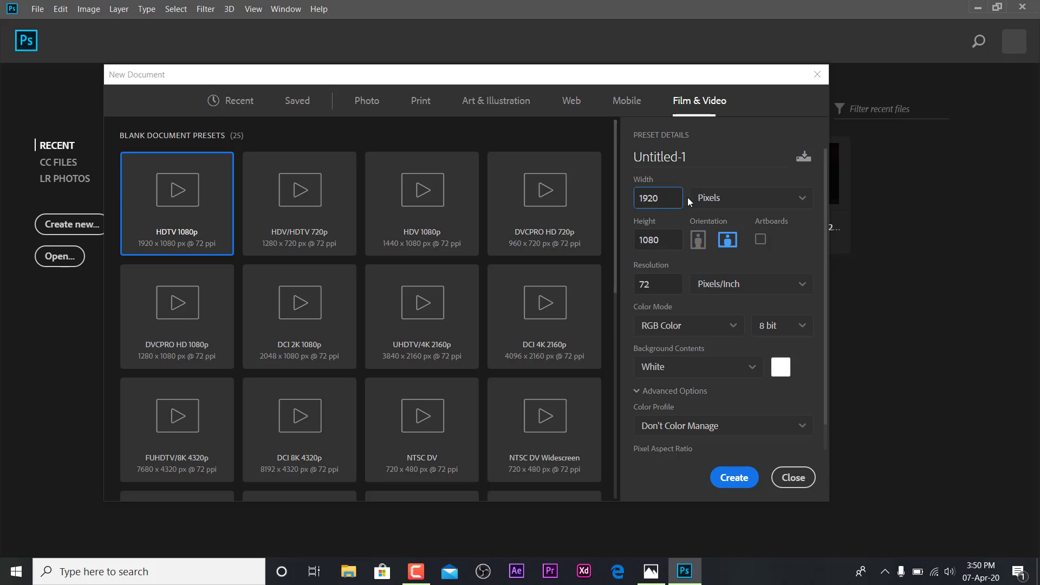
double_click(669, 202)
type("1280")
double_click(670, 239)
type("7")
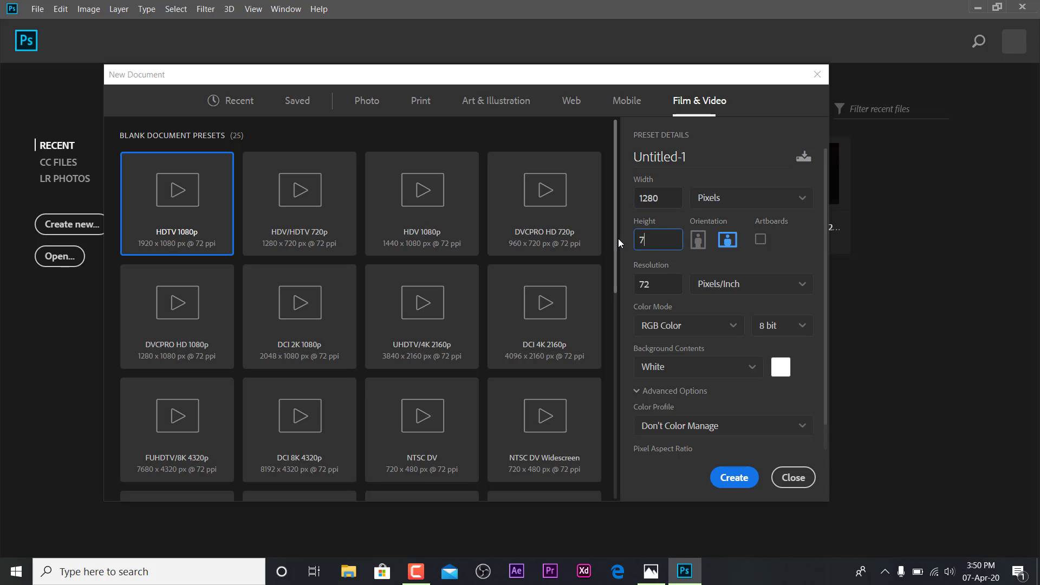
type("20")
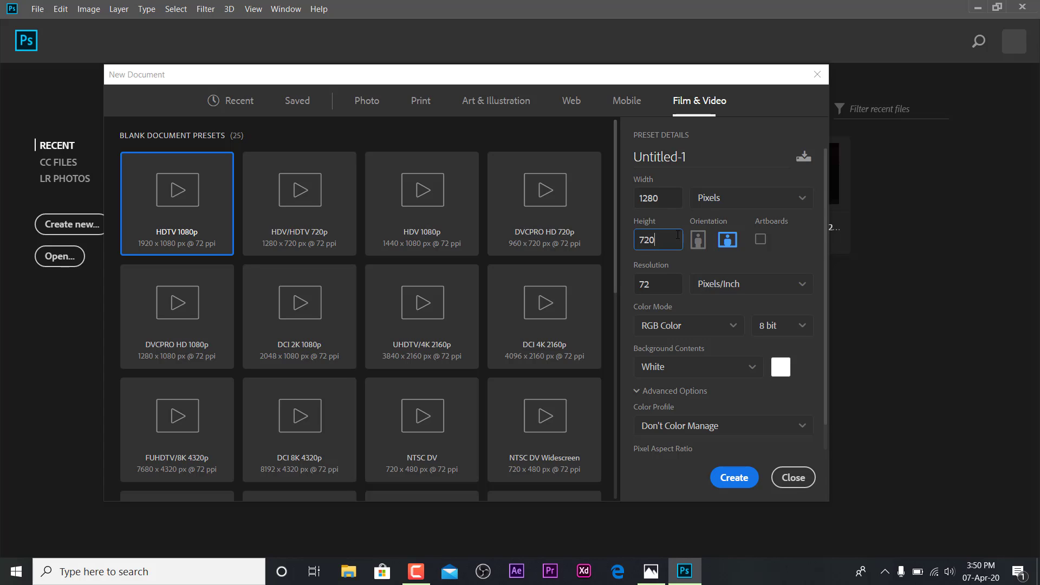
left_click(753, 205)
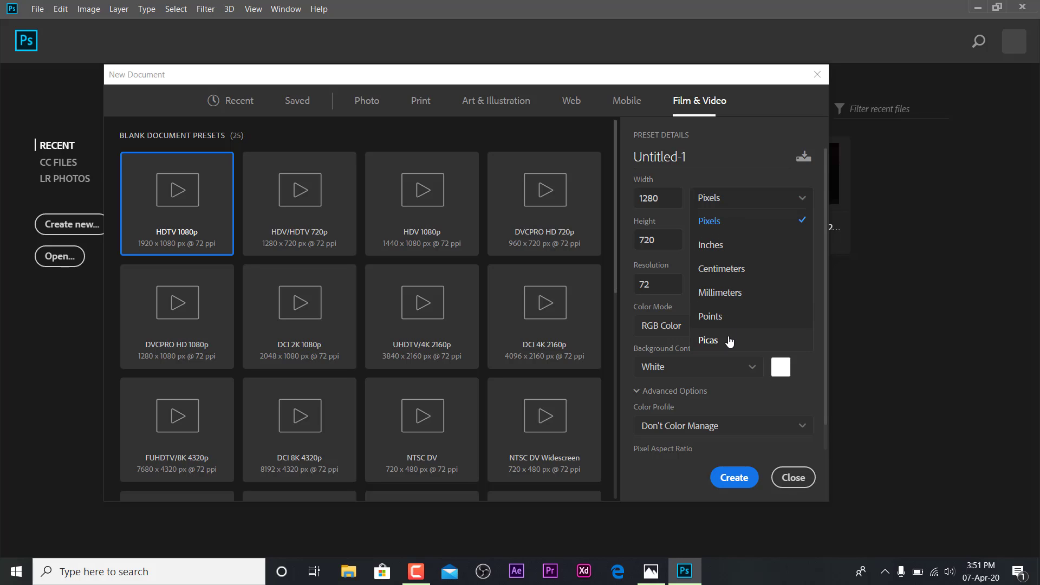
left_click(710, 225)
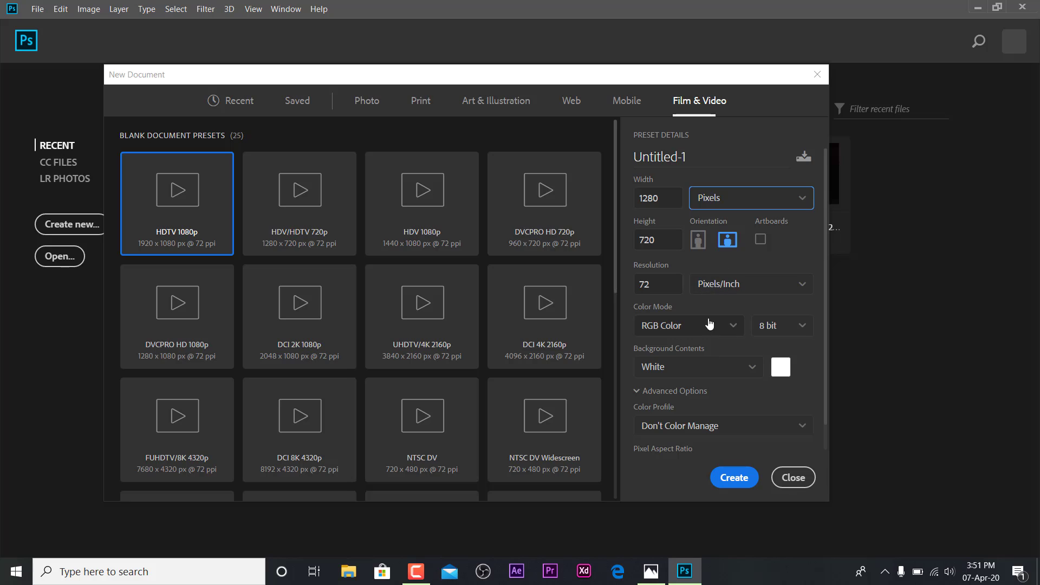
Set the resolution to 300 pixels per inch and collapse the advanced options
left_click(657, 285)
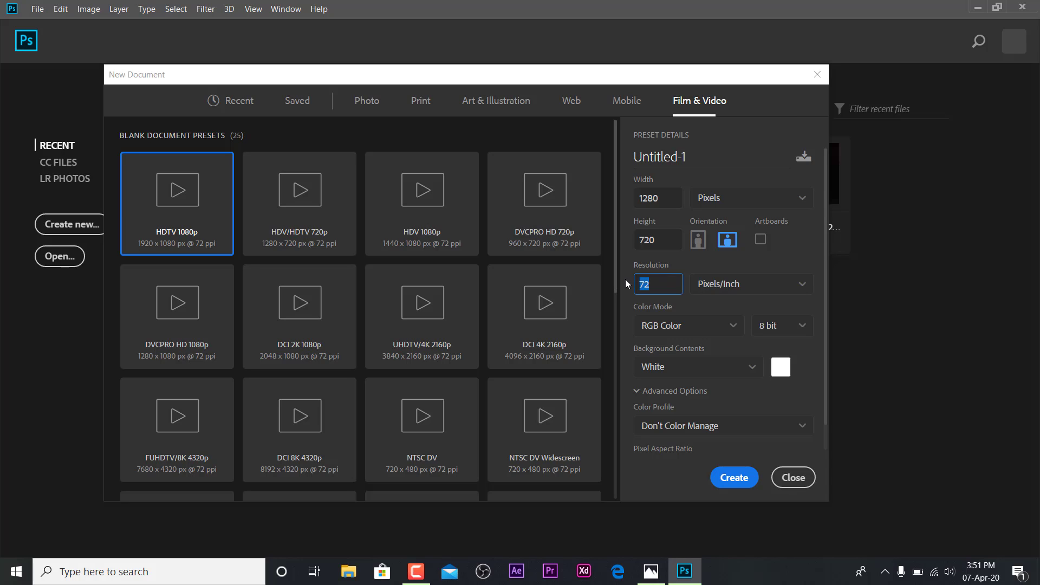
type("00")
scroll(704, 401, "down", 1)
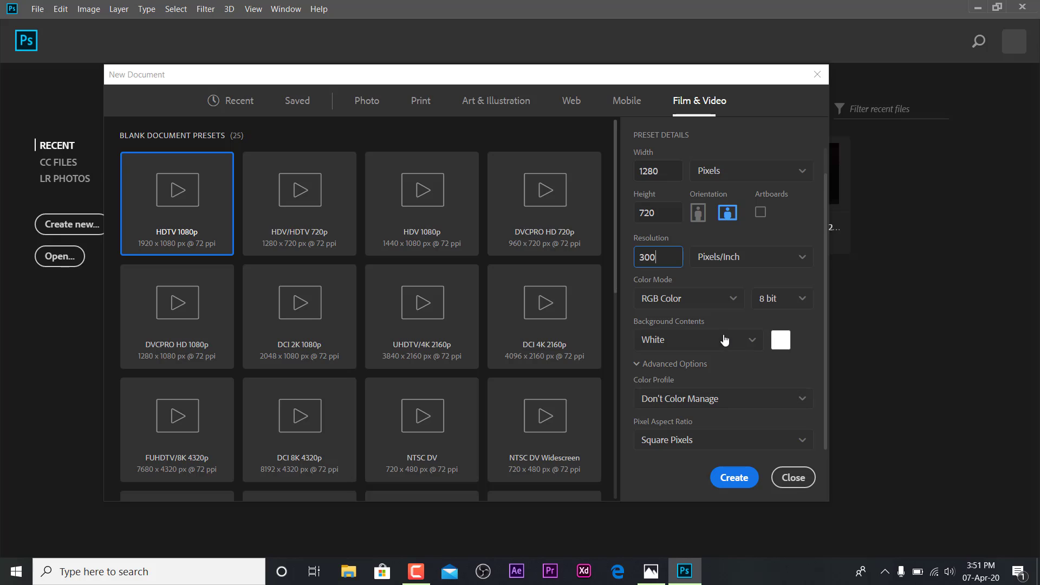
left_click(635, 364)
left_click(636, 366)
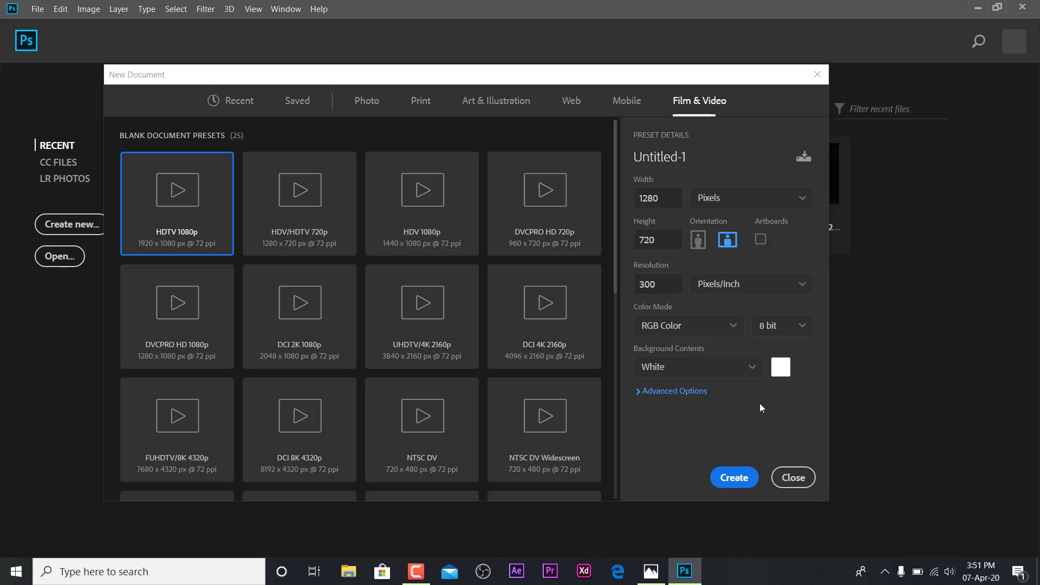
Review the color mode choices, trying CMYK Color and returning to RGB Color
left_click(698, 329)
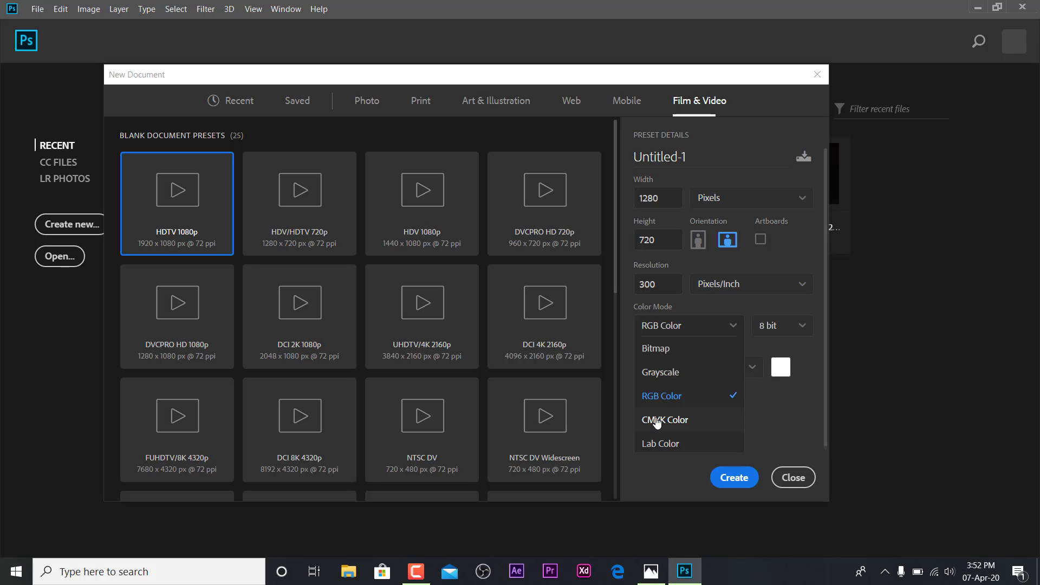
left_click(685, 401)
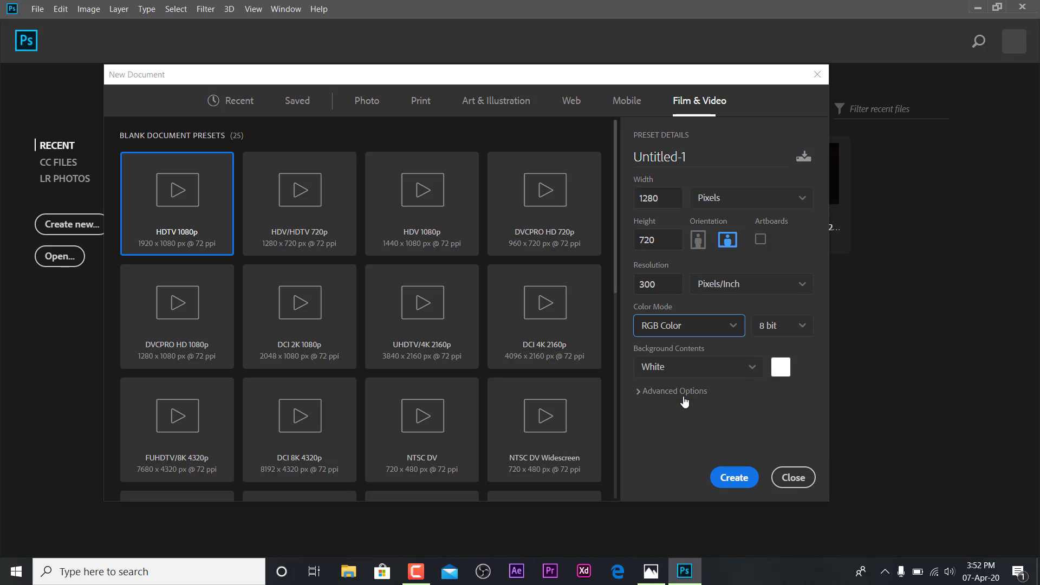
left_click(700, 326)
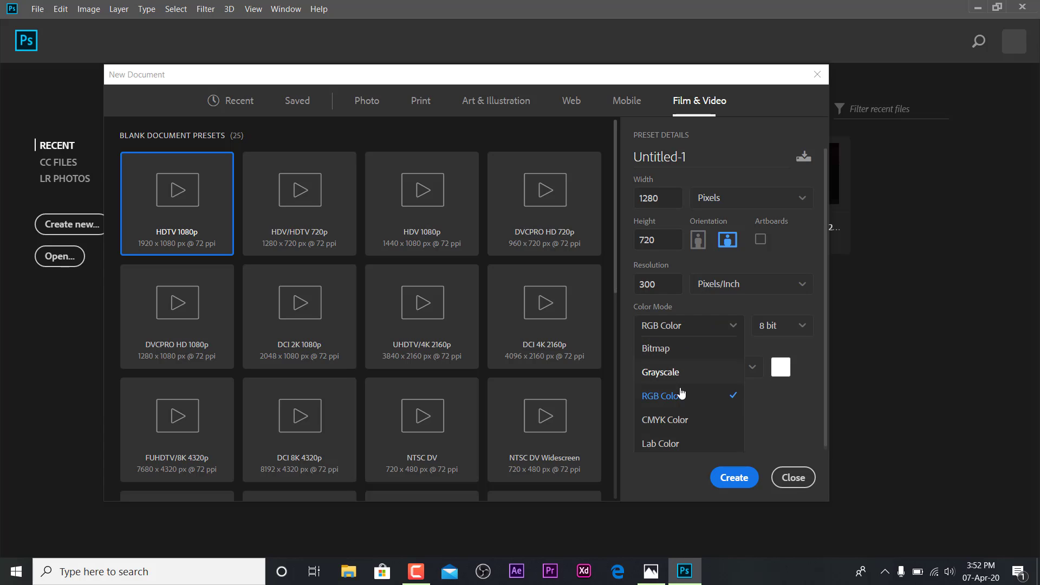
left_click(683, 421)
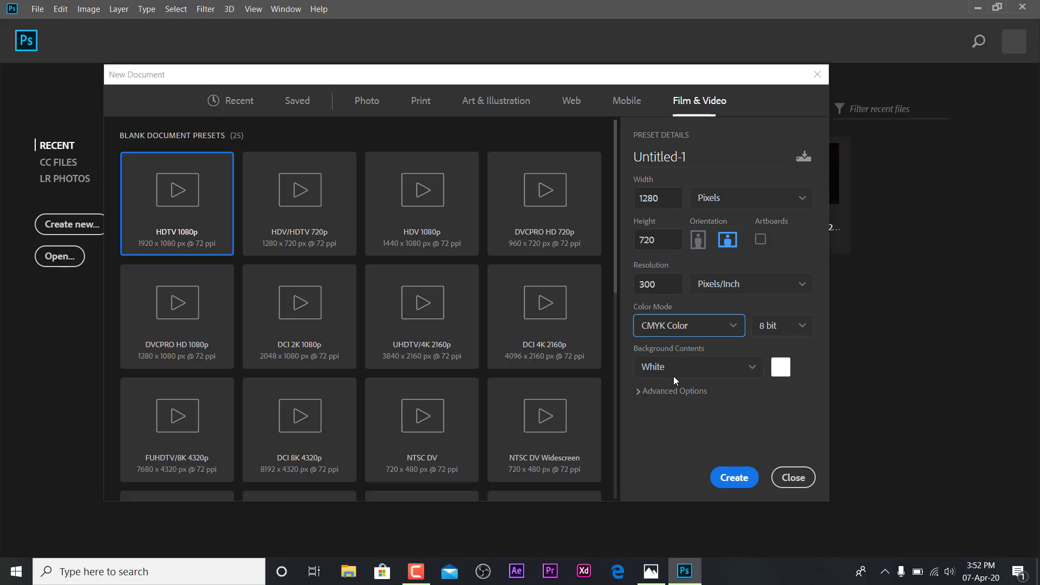
left_click(678, 326)
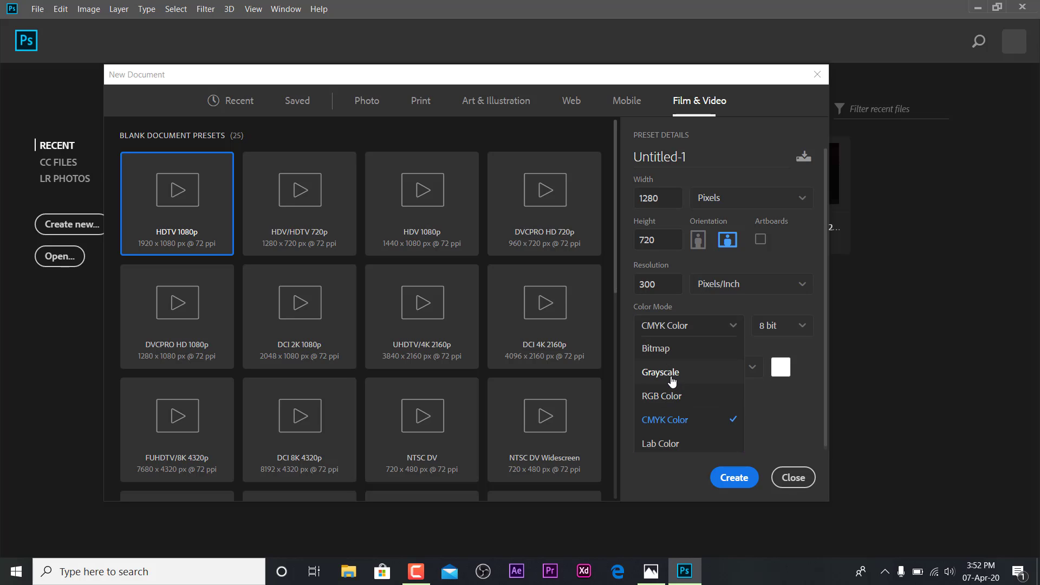
left_click(677, 399)
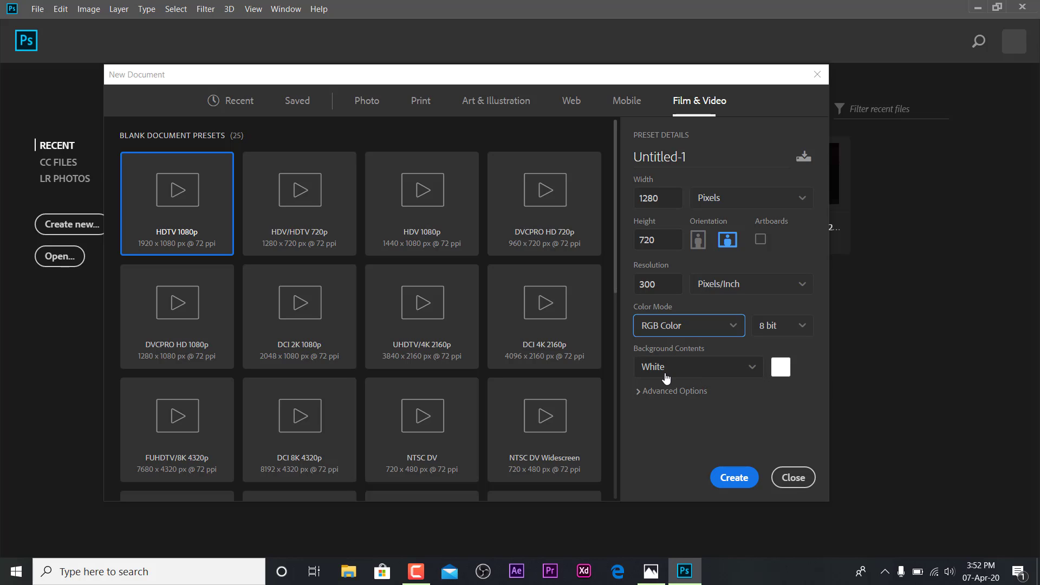
left_click(666, 378)
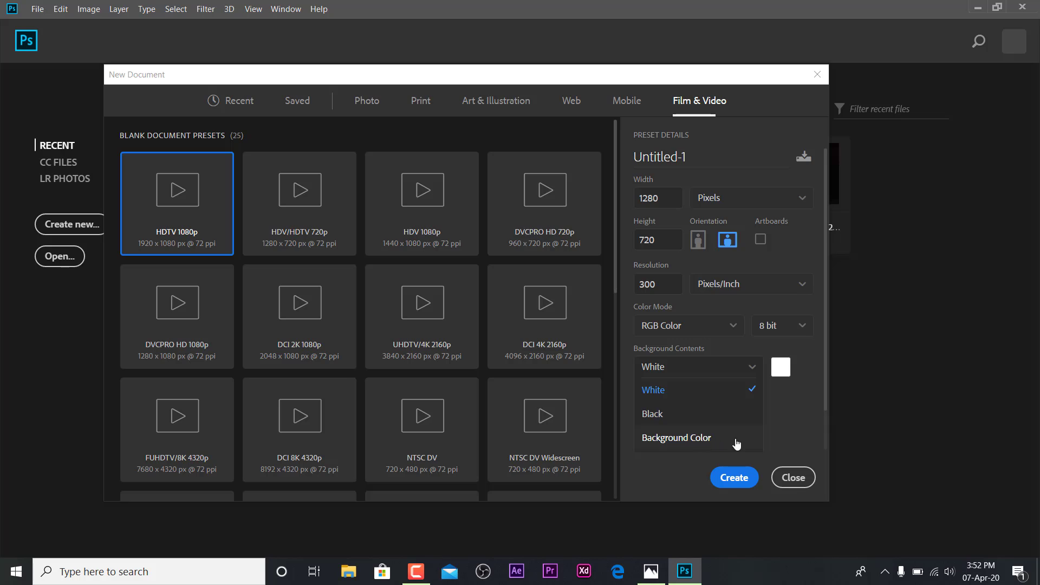
left_click(781, 373)
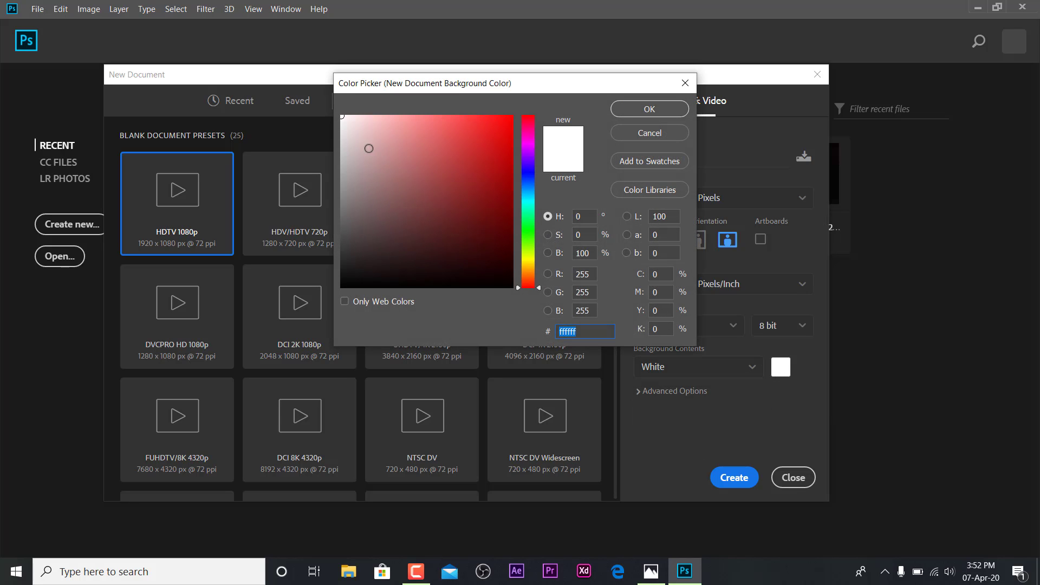
type("b51515")
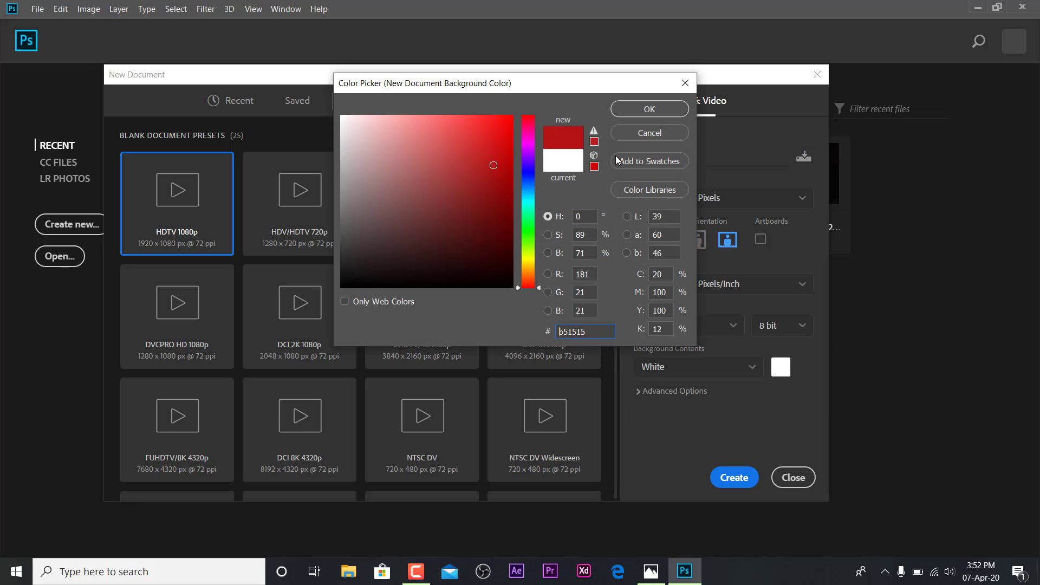
left_click(638, 131)
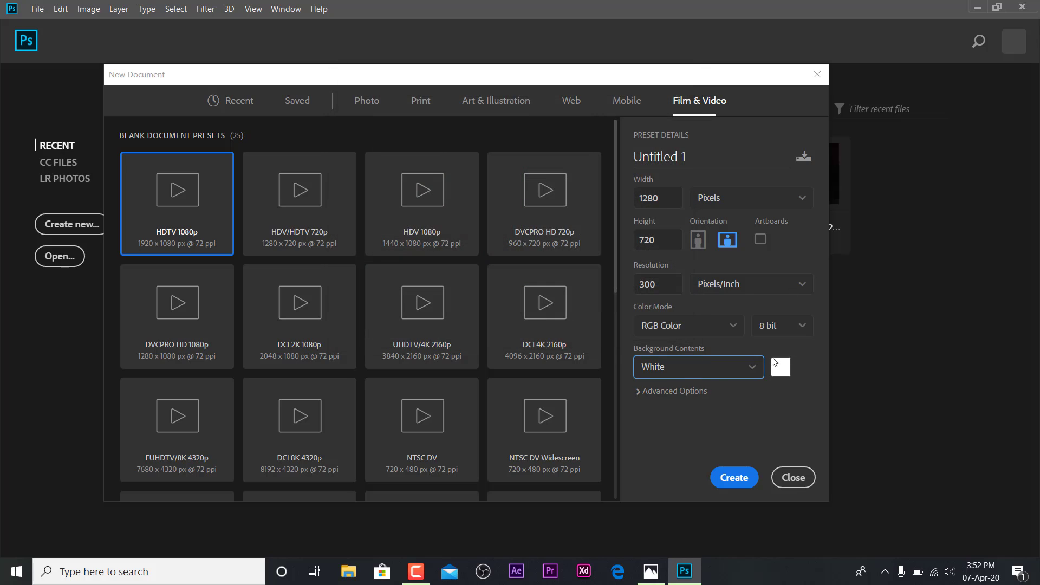
Review the advanced options for the color profile and pixel aspect ratio, and collapse them again
left_click(662, 394)
scroll(750, 388, "down", 1)
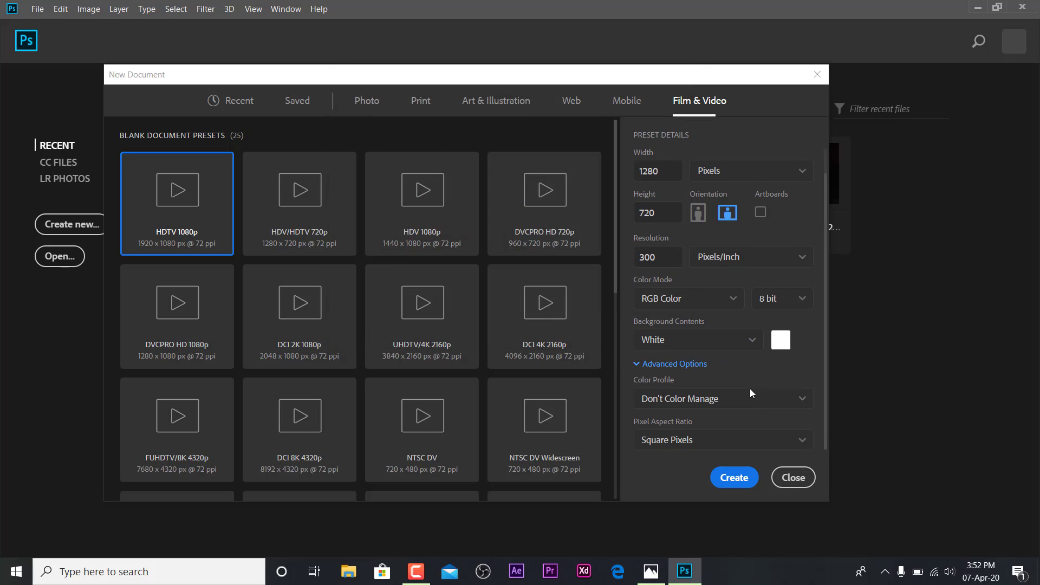
left_click(640, 363)
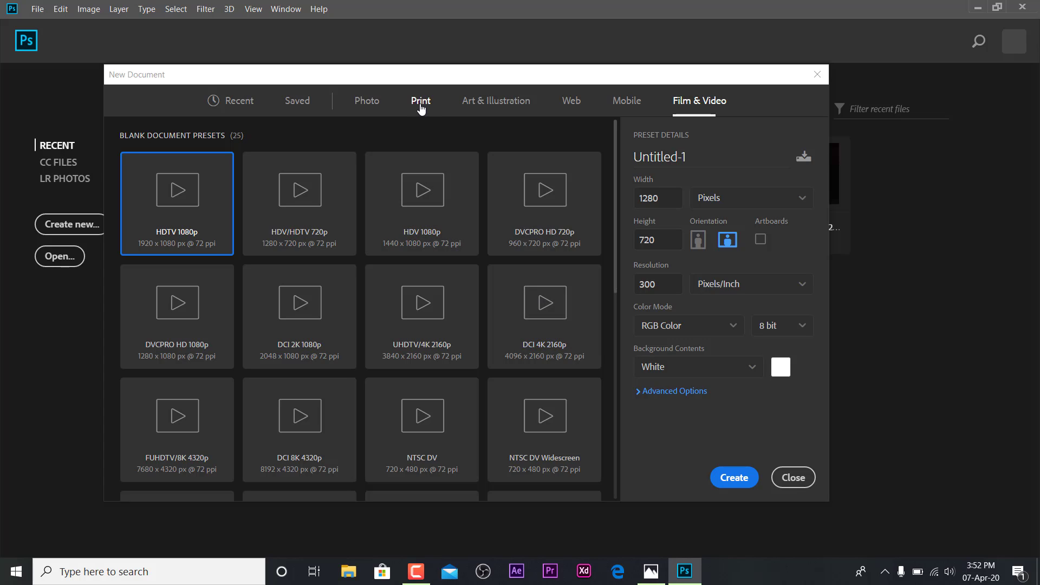
Try the Artboards option and portrait orientation, return to landscape without artboards, and create the document
left_click(762, 241)
left_click(762, 240)
left_click(697, 243)
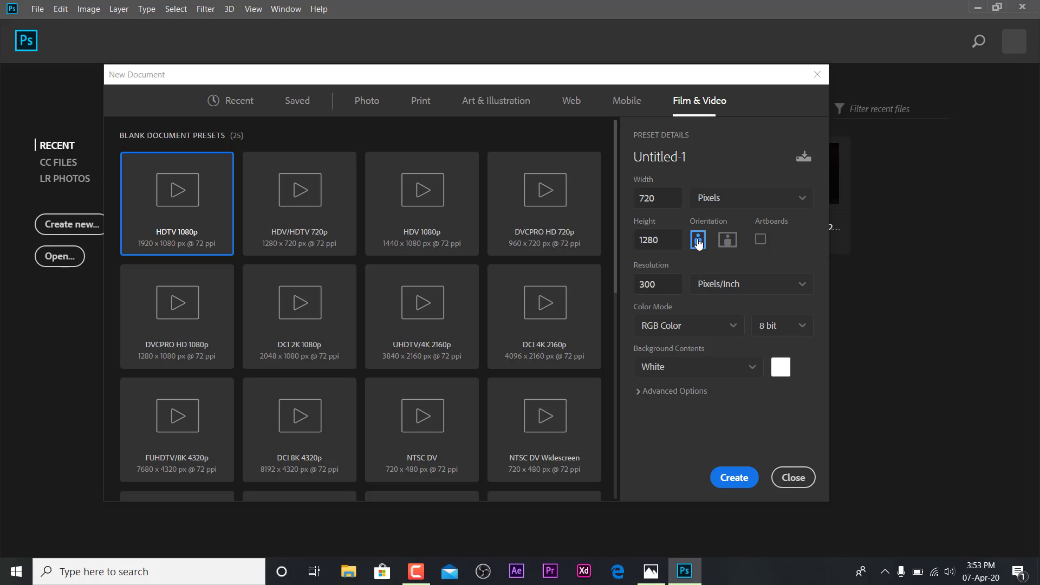
left_click(729, 245)
left_click(736, 476)
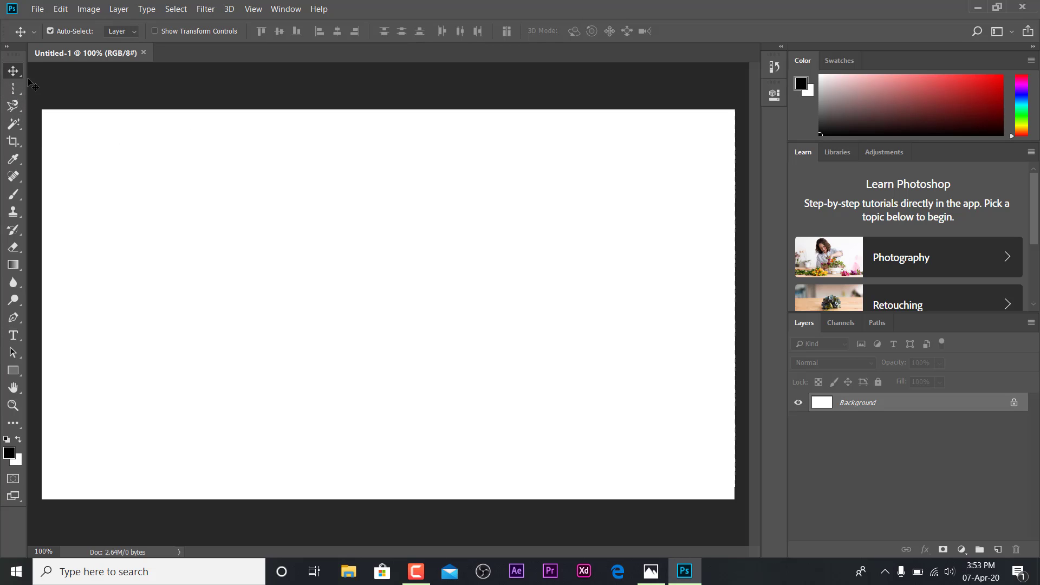
Switch the tools to the other column layout and back, and try the 3D and Painting workspaces
left_click(7, 47)
left_click(7, 48)
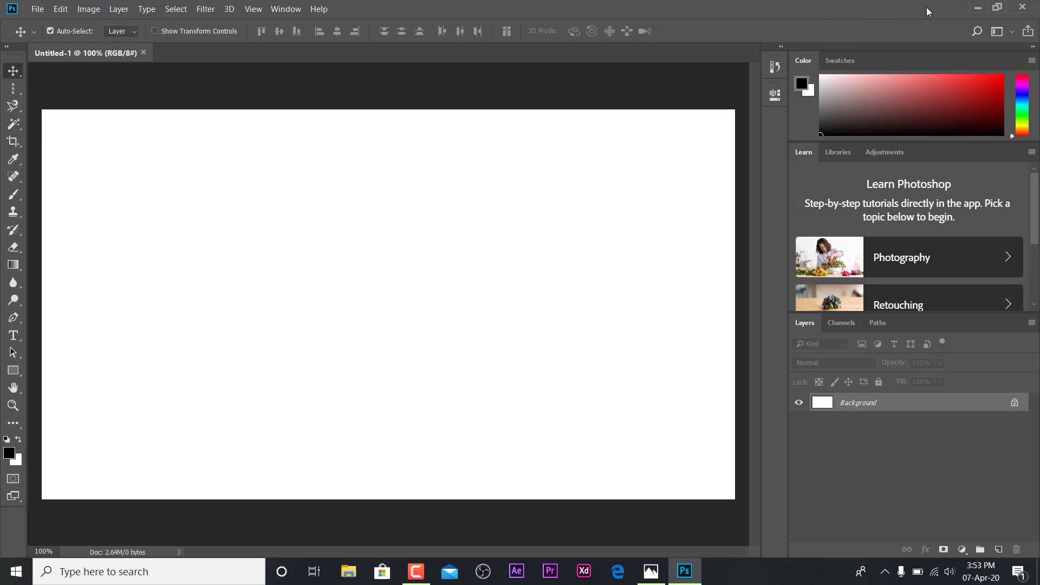
left_click(1012, 30)
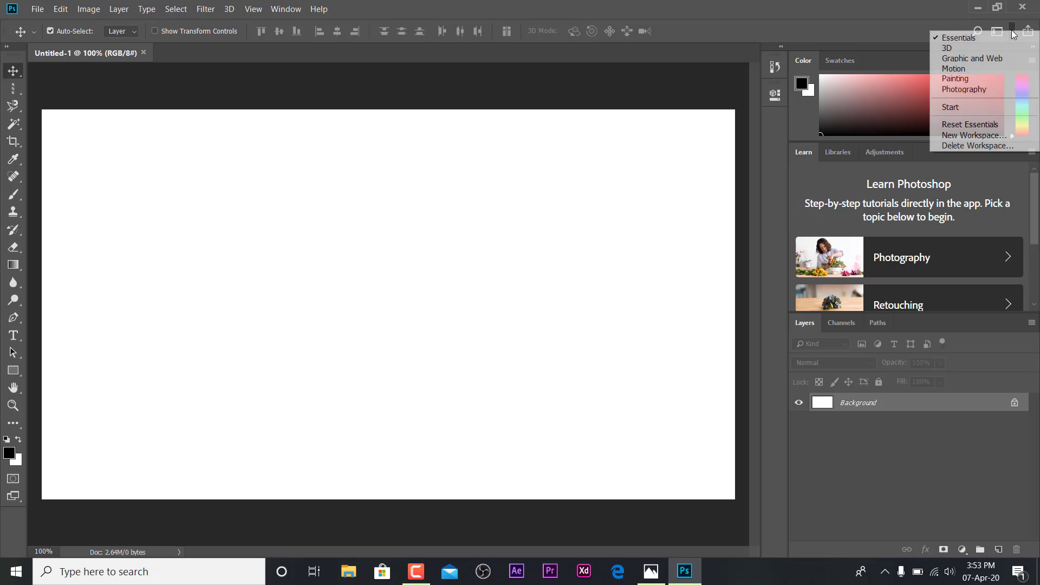
left_click(959, 48)
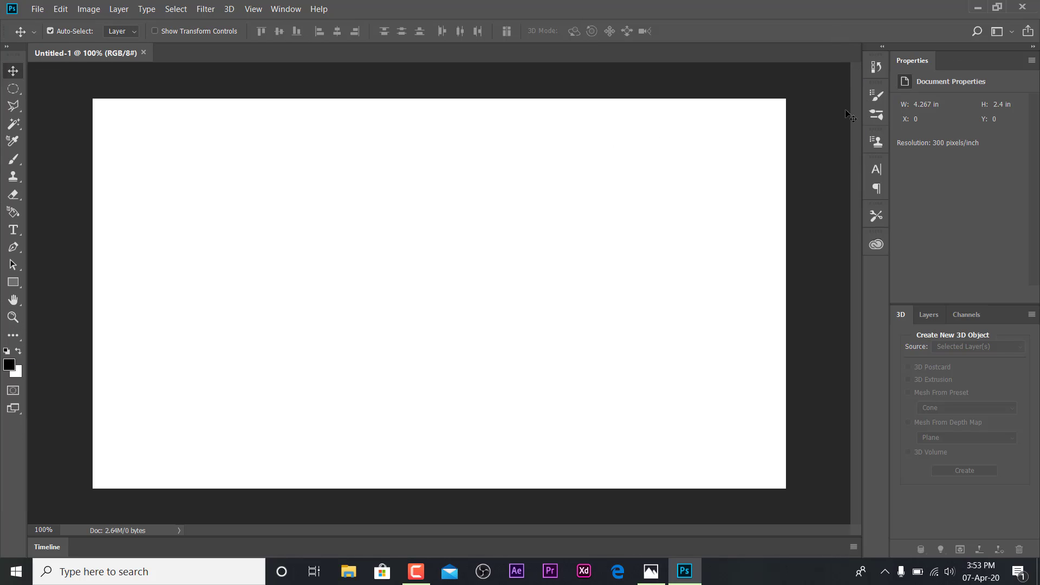
left_click(1005, 32)
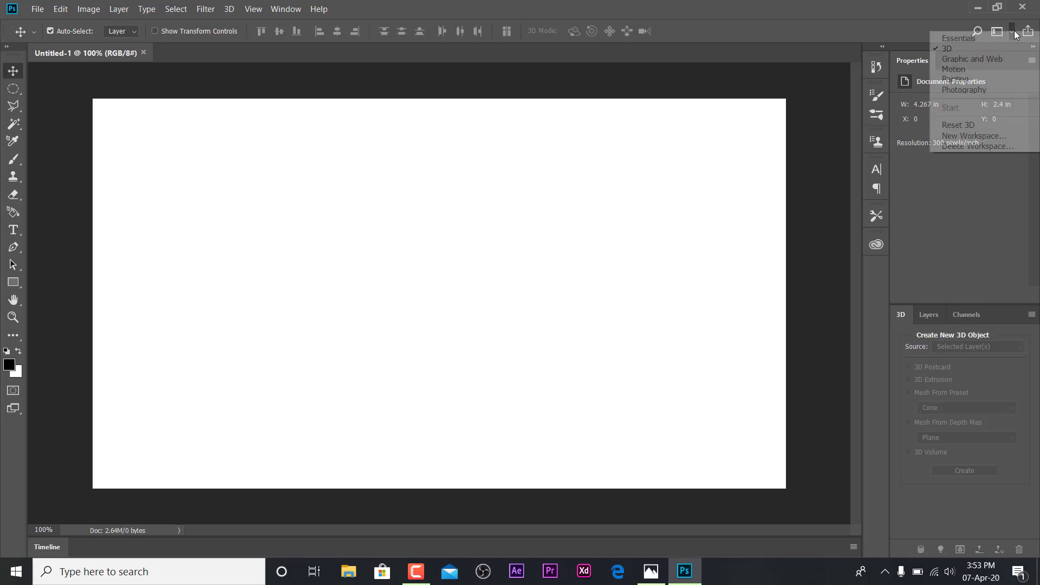
left_click(983, 81)
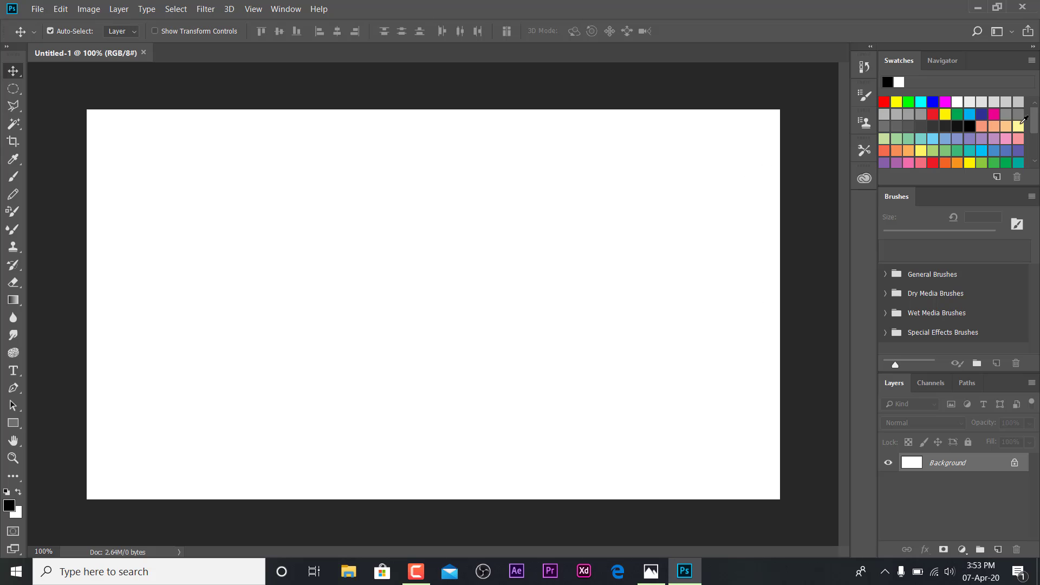
Try the Photography workspace with a taller Layers panel, and return to the Essentials workspace
left_click(1011, 32)
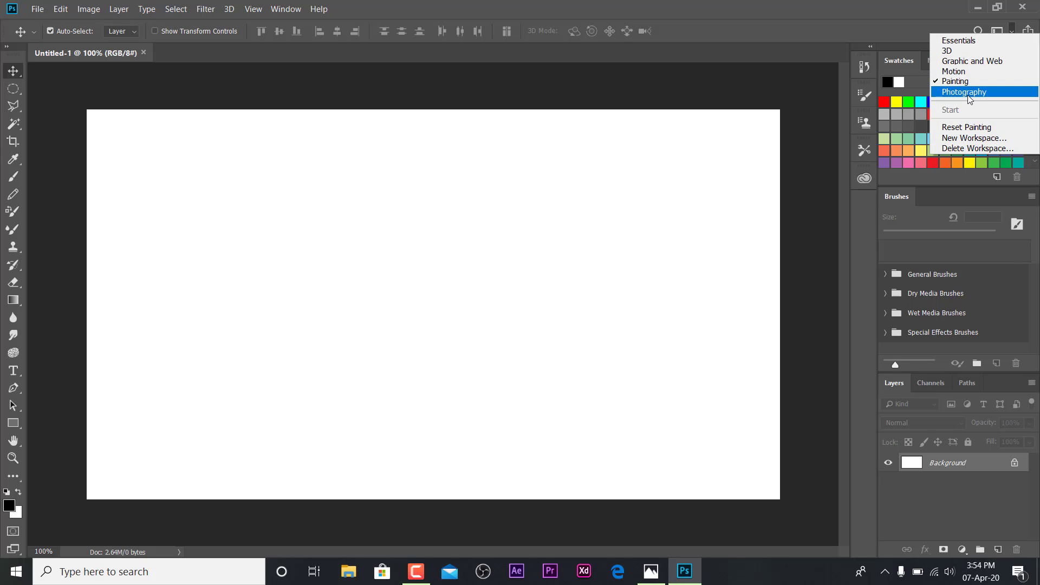
left_click(959, 92)
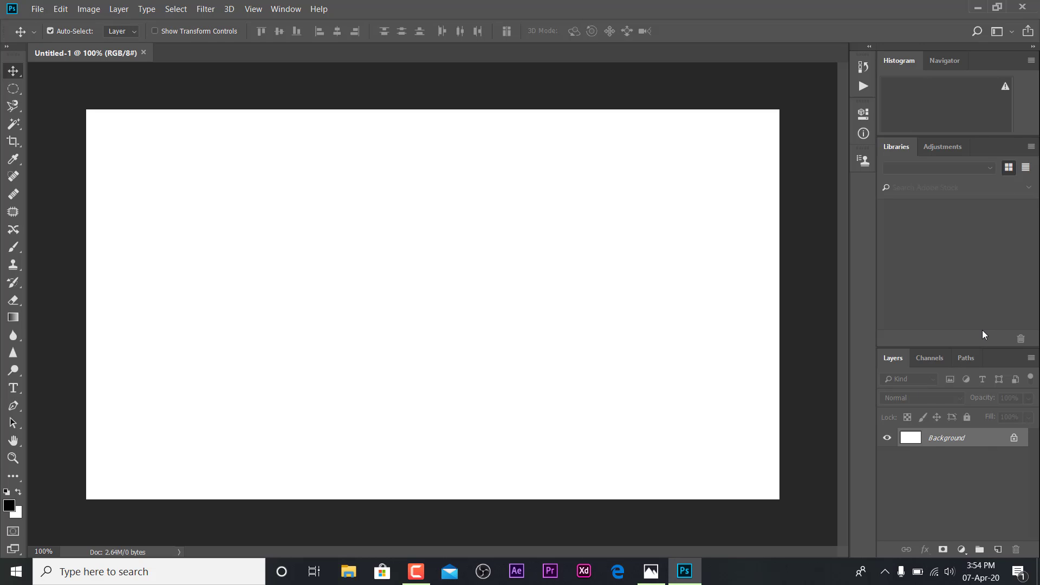
left_click_drag(974, 351, 969, 289)
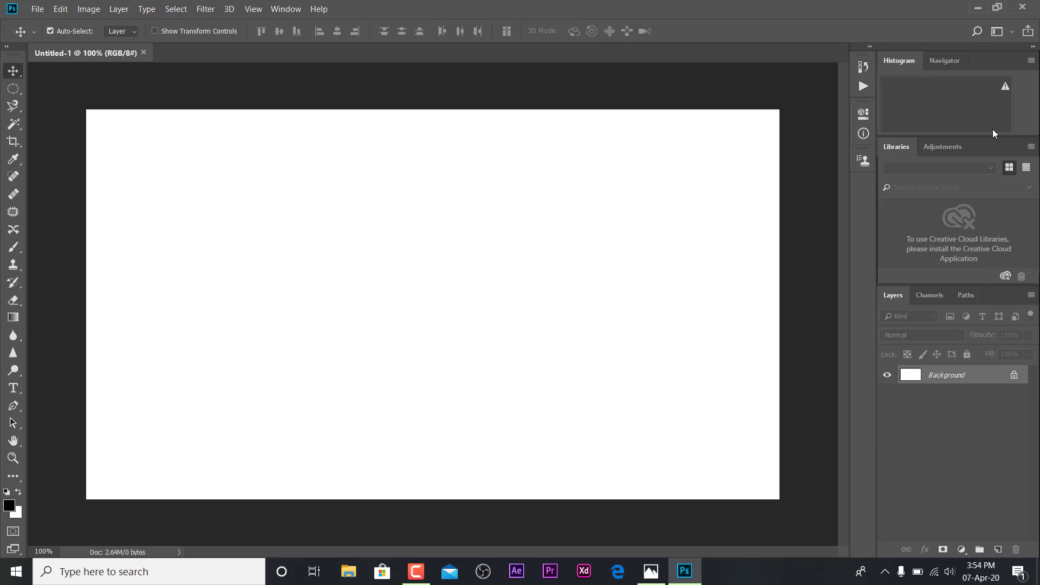
left_click(1001, 31)
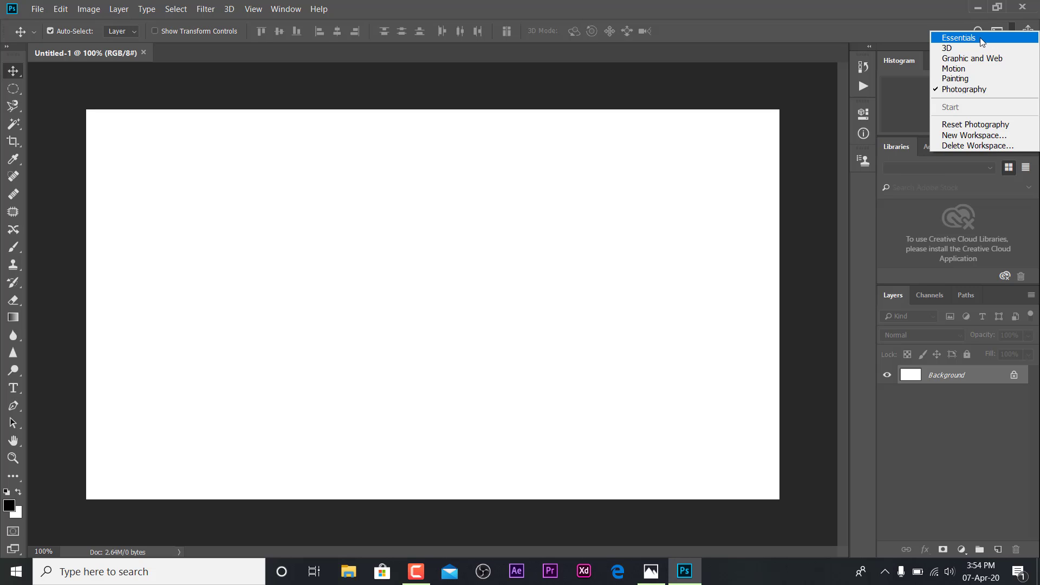
left_click(959, 38)
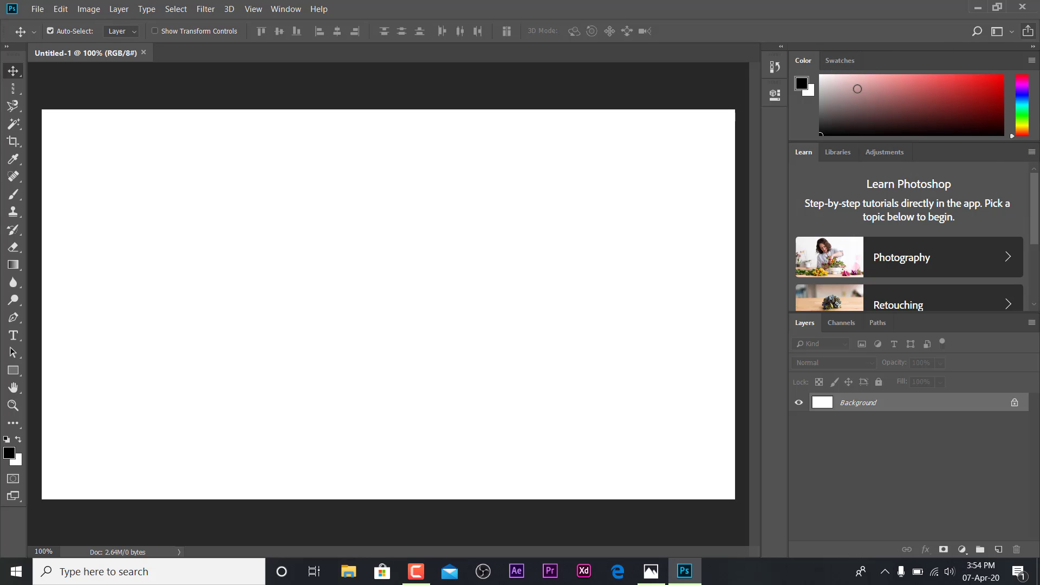
Collapse the panels to icons, detach them from the dock, and close the floating group
left_click(1033, 47)
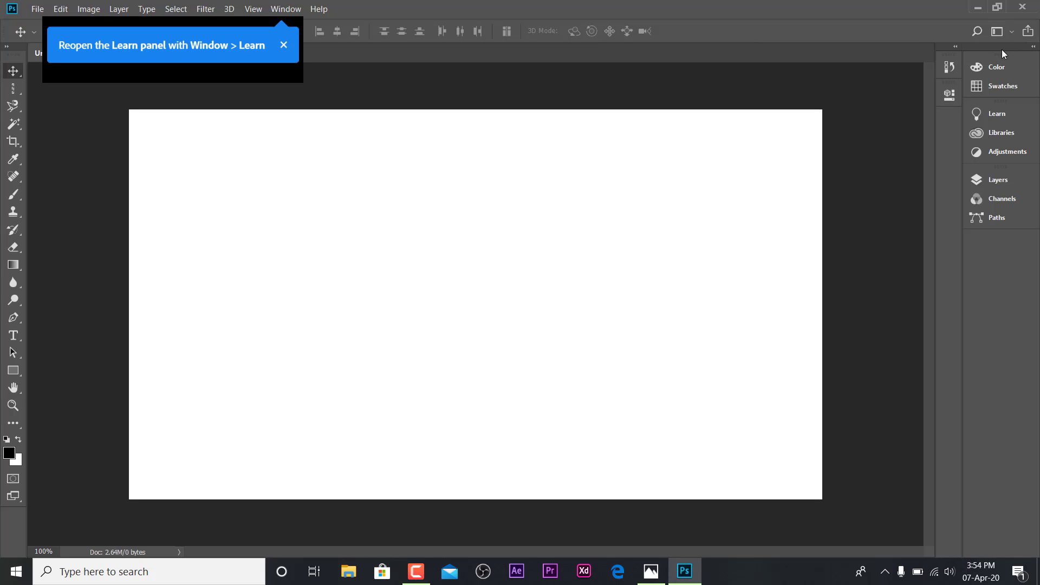
left_click_drag(992, 57, 1013, 49)
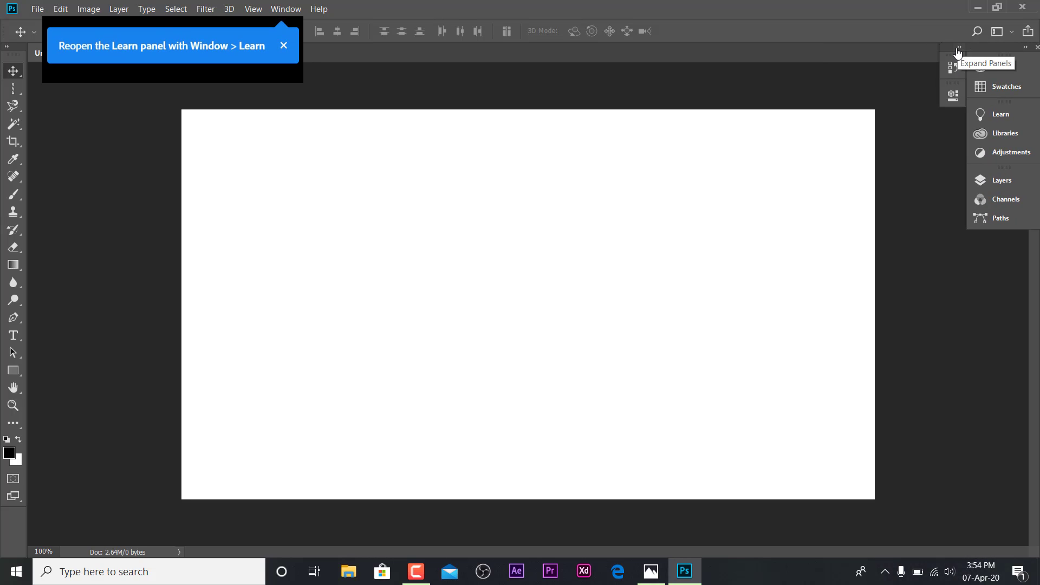
left_click(1037, 48)
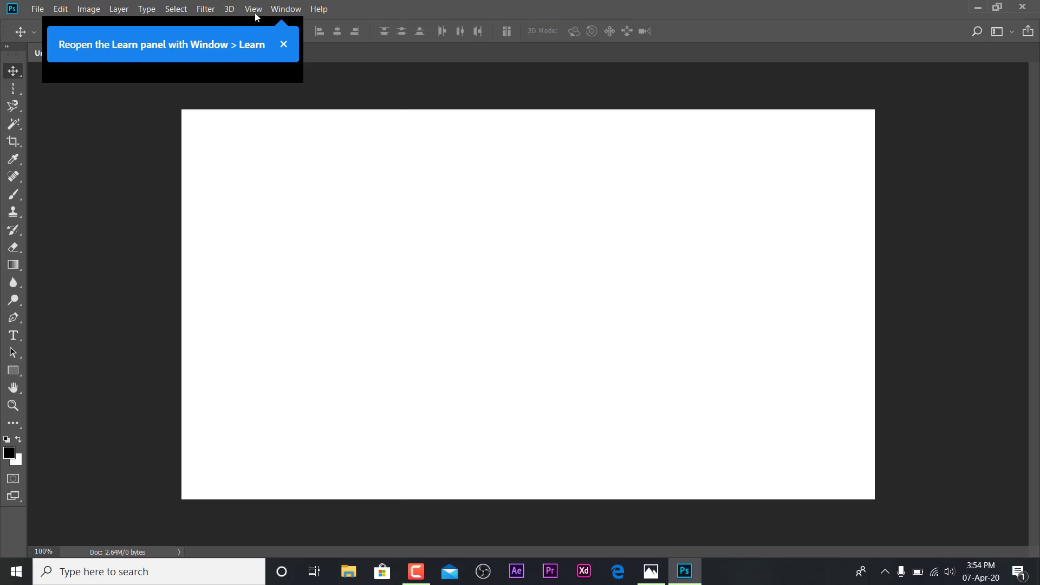
Reopen the closed panel group through Layers, and dock it expanded with a shorter Color panel and a taller Layers panel
left_click(285, 9)
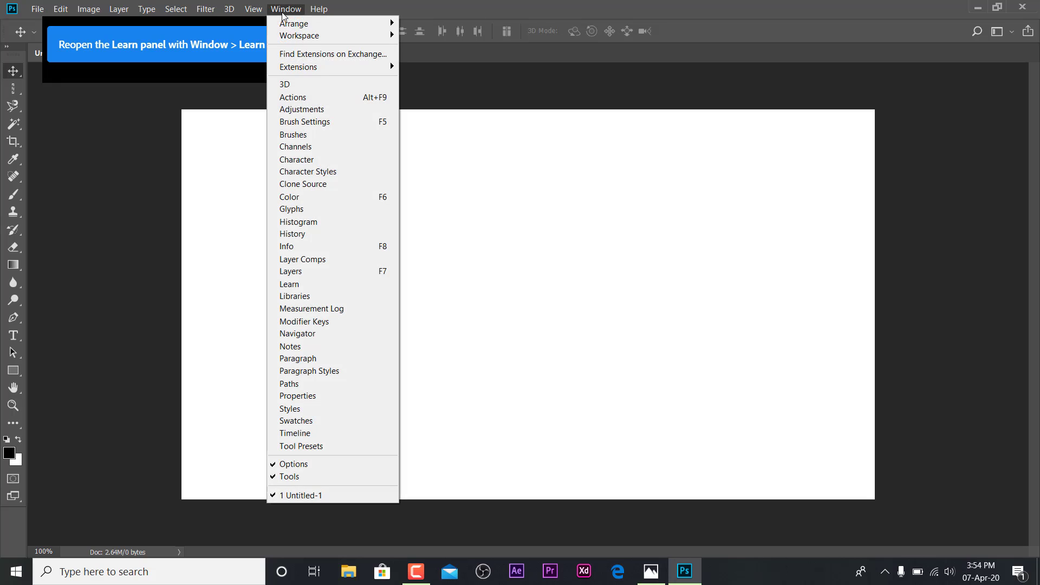
left_click(316, 273)
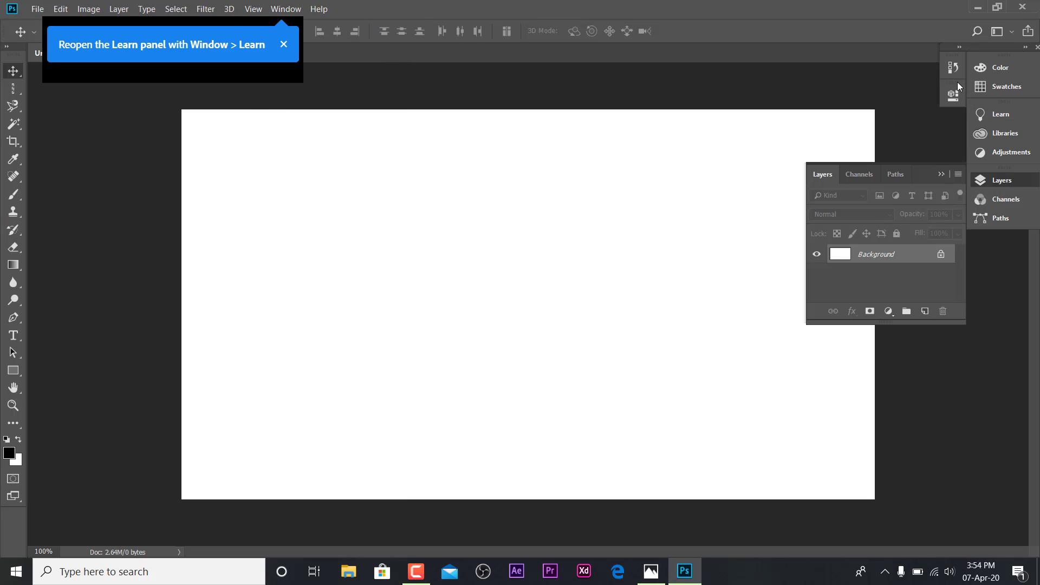
left_click(1026, 49)
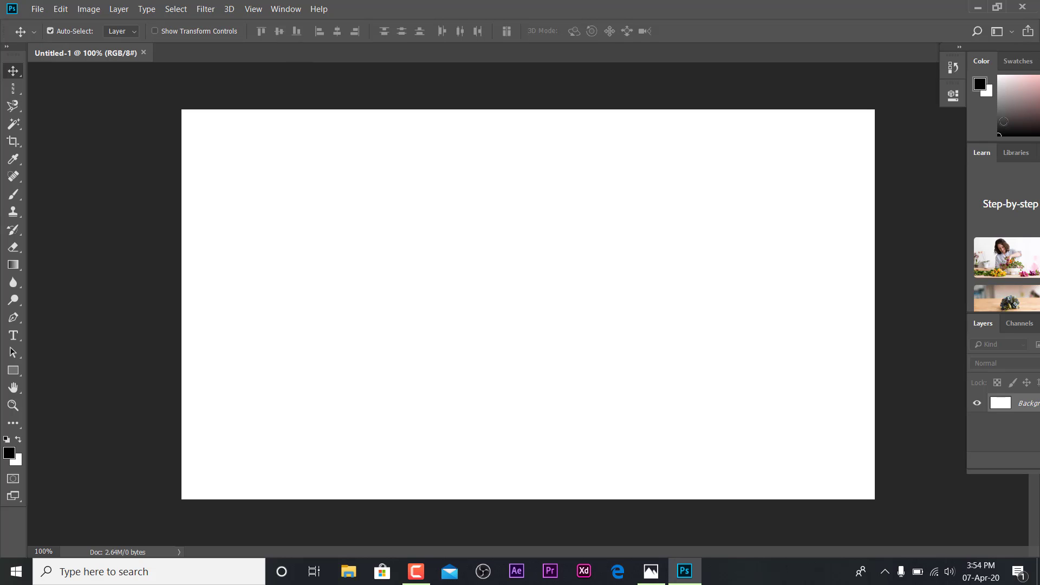
mouse_move(994, 54)
left_mouse_down()
mouse_move(870, 65)
mouse_move(801, 41)
mouse_move(850, 57)
mouse_move(851, 27)
mouse_move(838, 12)
mouse_move(819, 22)
mouse_move(831, 51)
mouse_move(1029, 52)
mouse_move(886, 57)
mouse_move(1013, 53)
left_mouse_up()
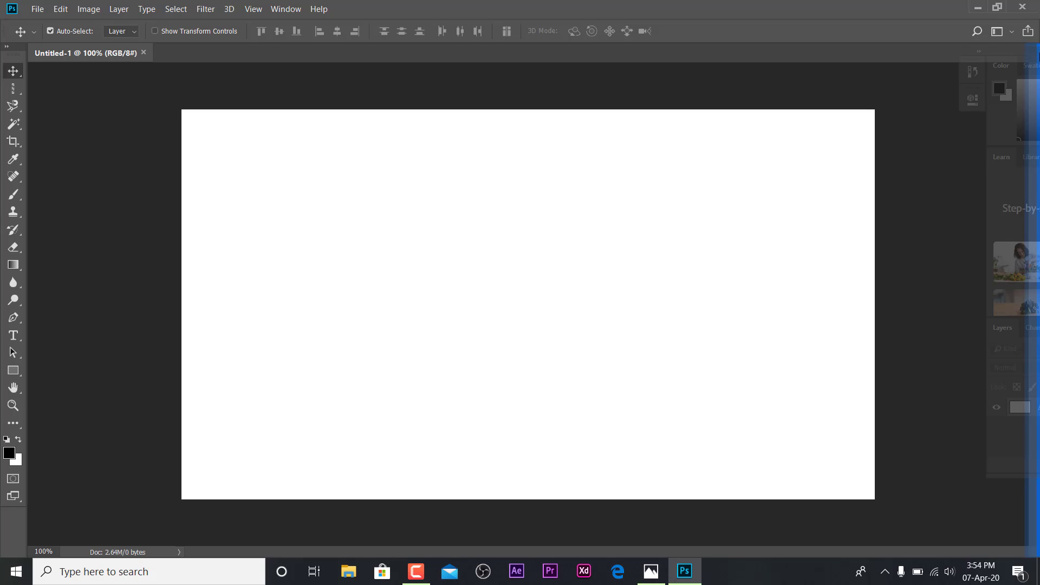
left_click_drag(1013, 54, 1030, 54)
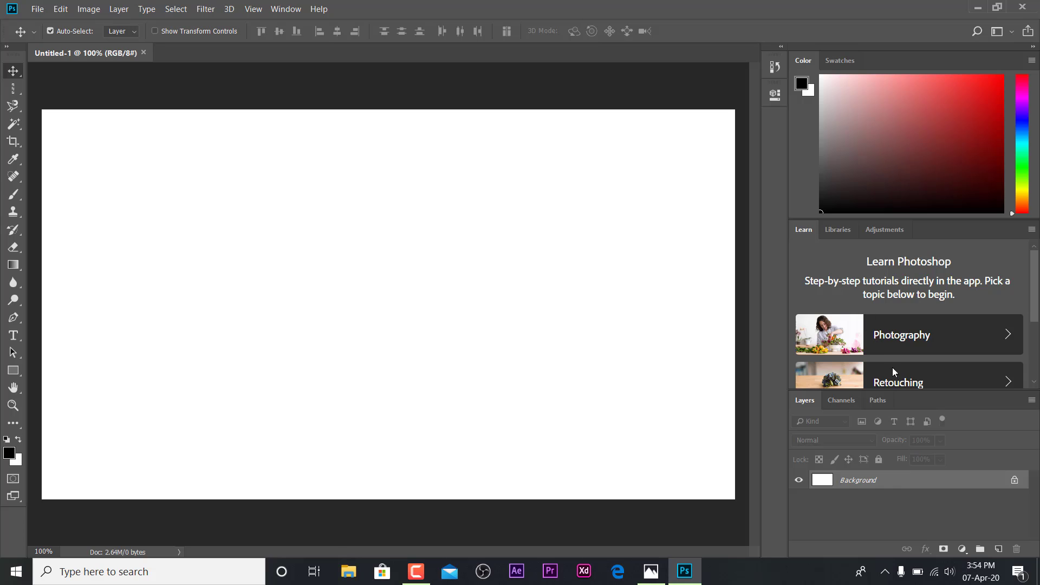
left_click_drag(906, 392, 880, 301)
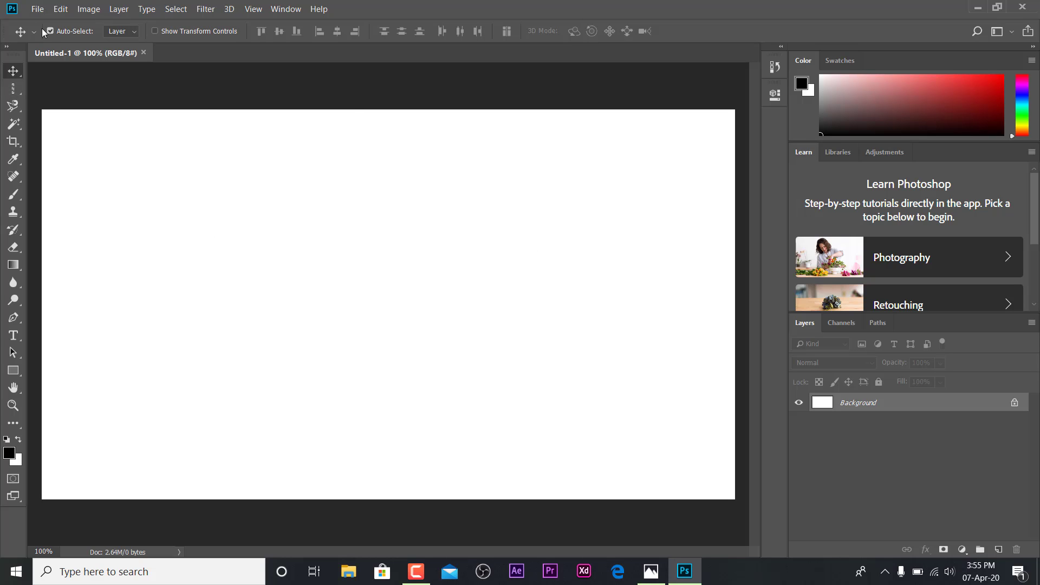
Open the image AB SOFT-01 from the Desktop folder
left_click(30, 15)
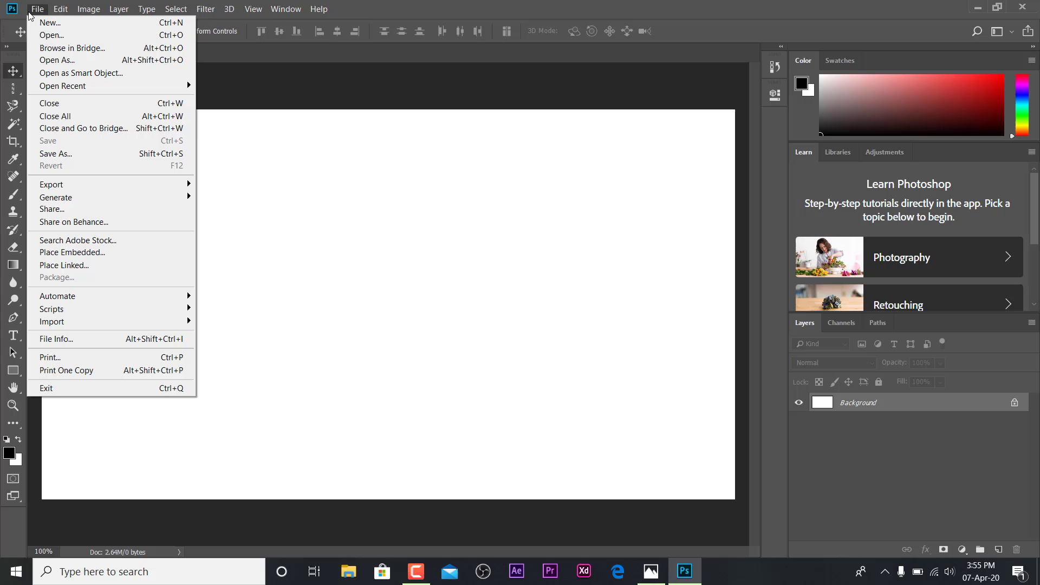
left_click(53, 36)
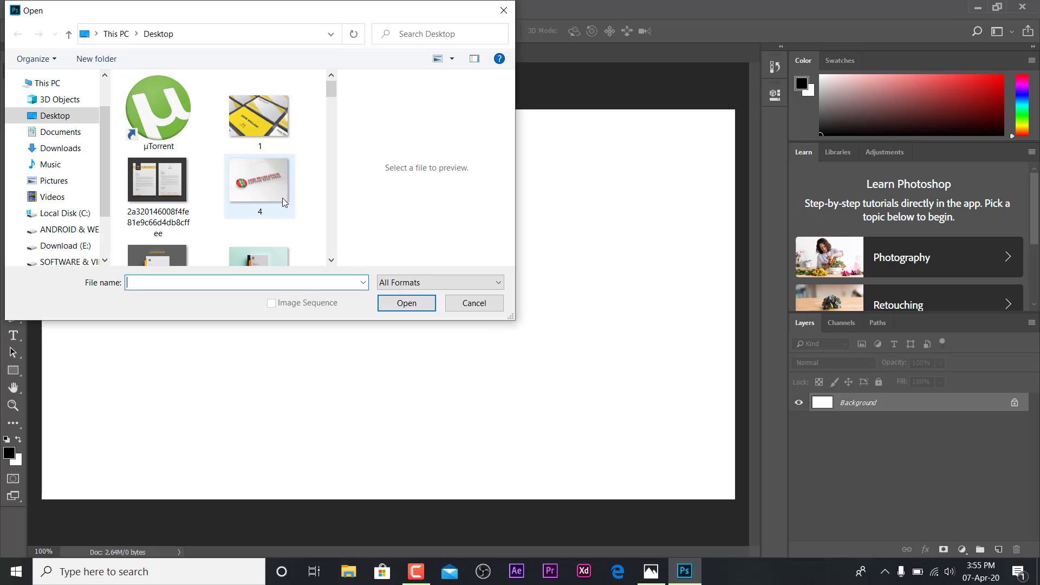
scroll(157, 200, "down", 3)
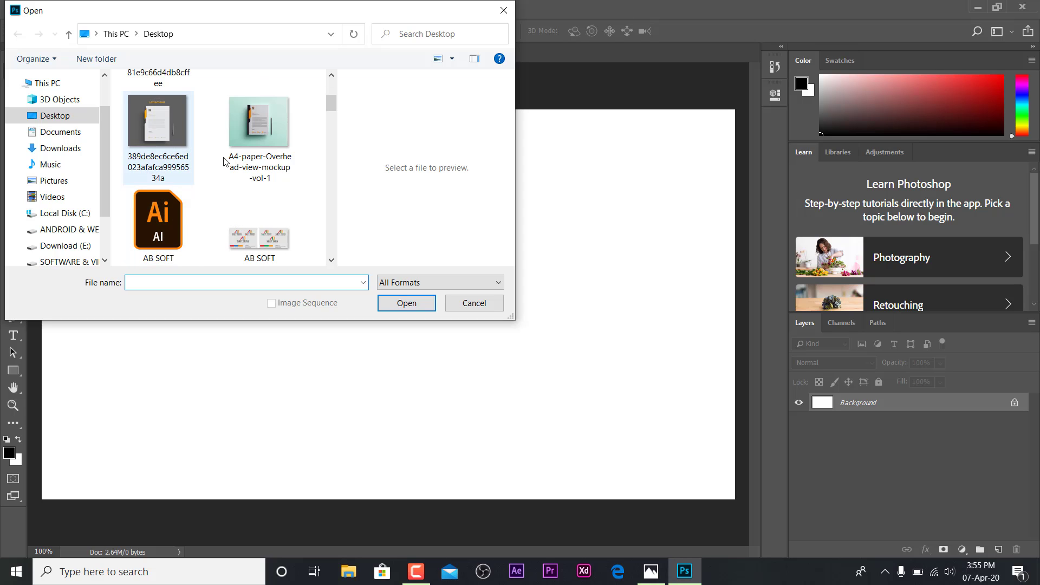
scroll(268, 150, "down", 1)
scroll(266, 151, "up", 1)
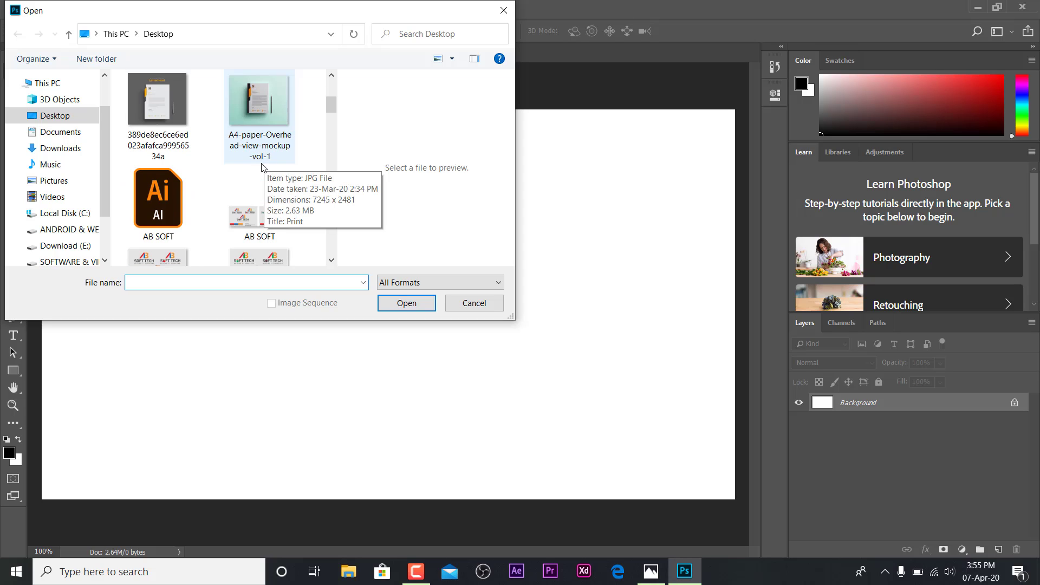
scroll(194, 223, "down", 1)
left_click(152, 212)
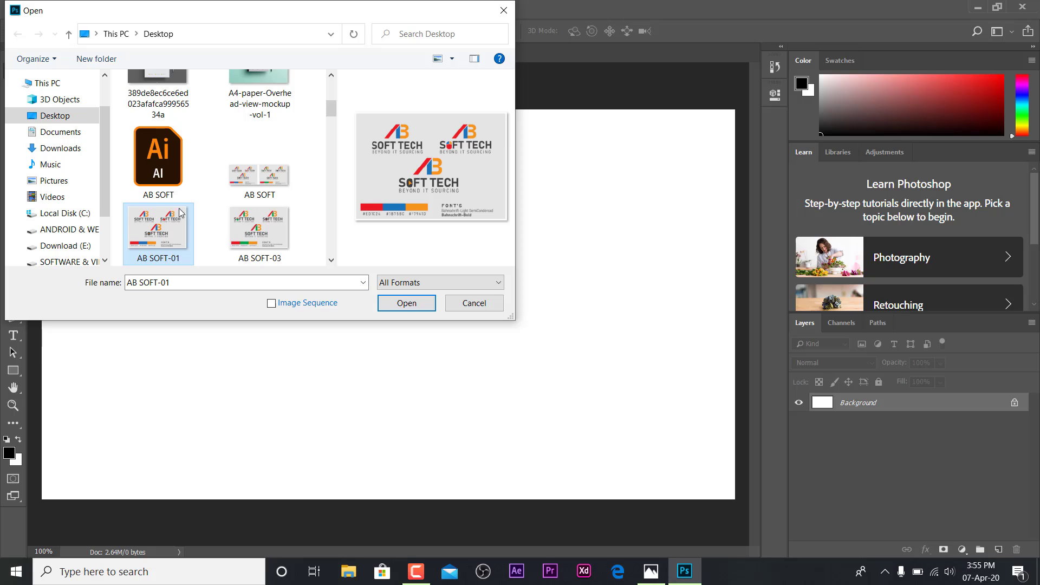
double_click(139, 236)
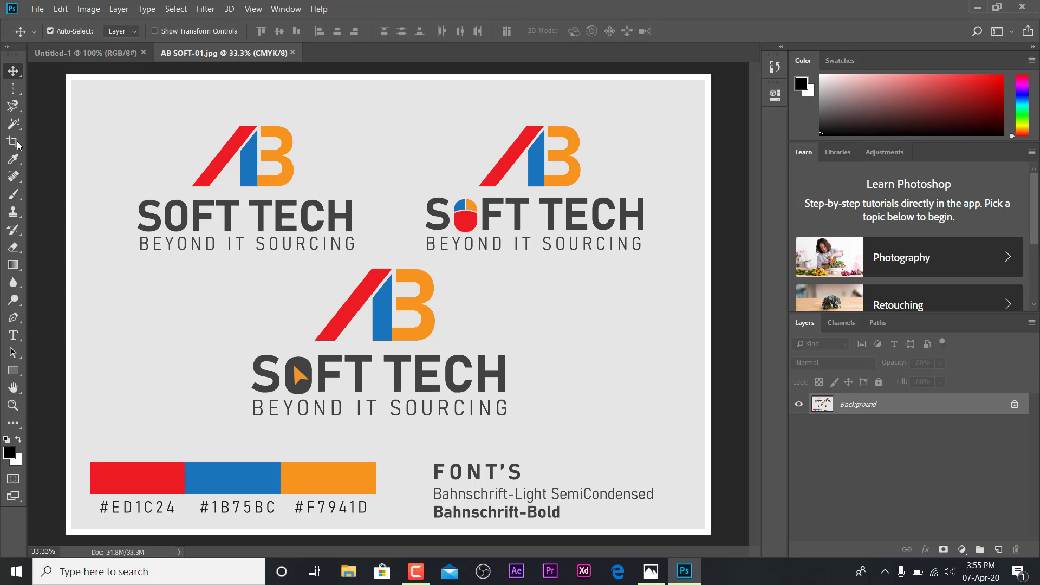
Switch between the two documents, and duplicate the Background layer of AB SOFT-01.jpg while magnifying the central AB logo
left_click(135, 53)
left_click(187, 54)
scroll(320, 257, "up", 3)
scroll(319, 257, "up", 5)
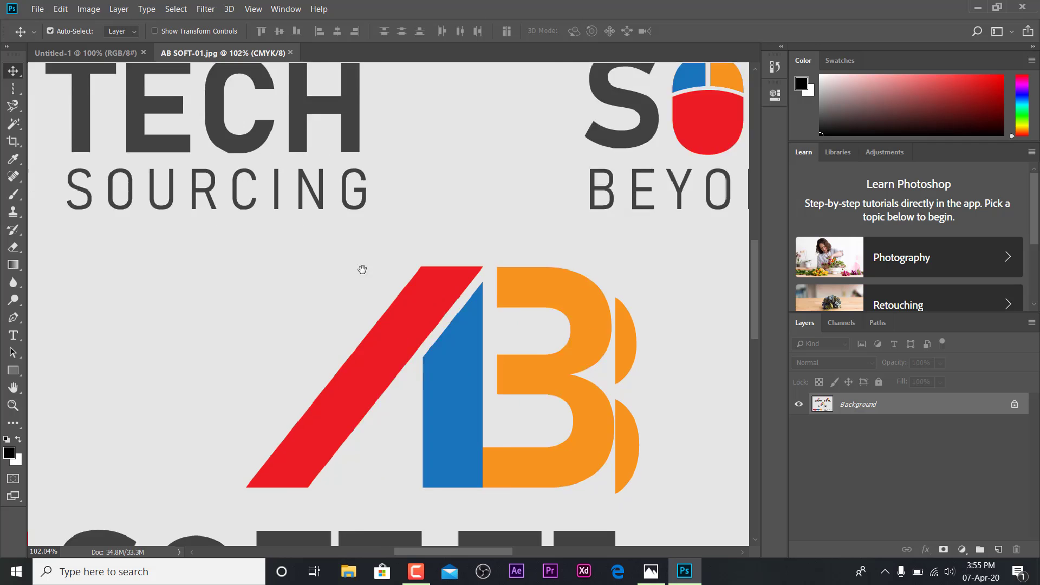
scroll(345, 259, "up", 8)
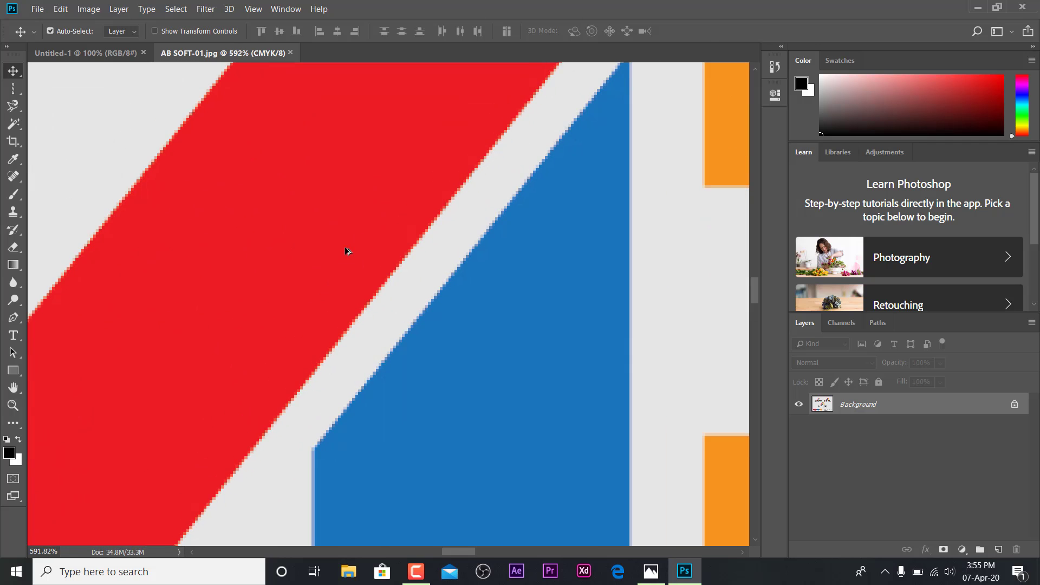
mouse_move(434, 304)
left_mouse_down()
mouse_move(290, 238)
mouse_move(430, 291)
left_mouse_up()
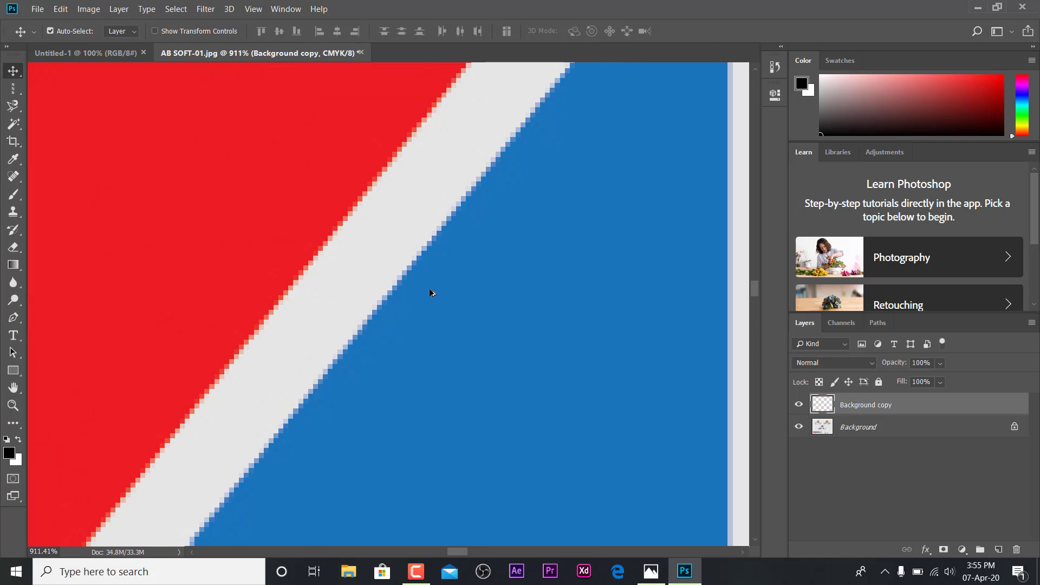
Examine the individual pixels along the edge of the logo's red stroke at high magnification
scroll(283, 229, "up", 8)
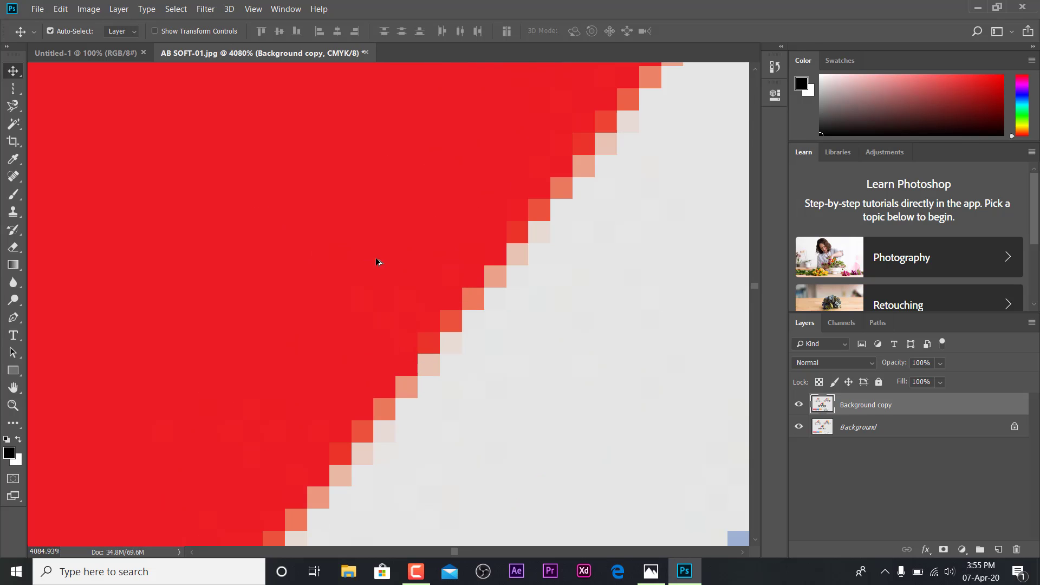
scroll(273, 263, "up", 2)
scroll(281, 260, "down", 8)
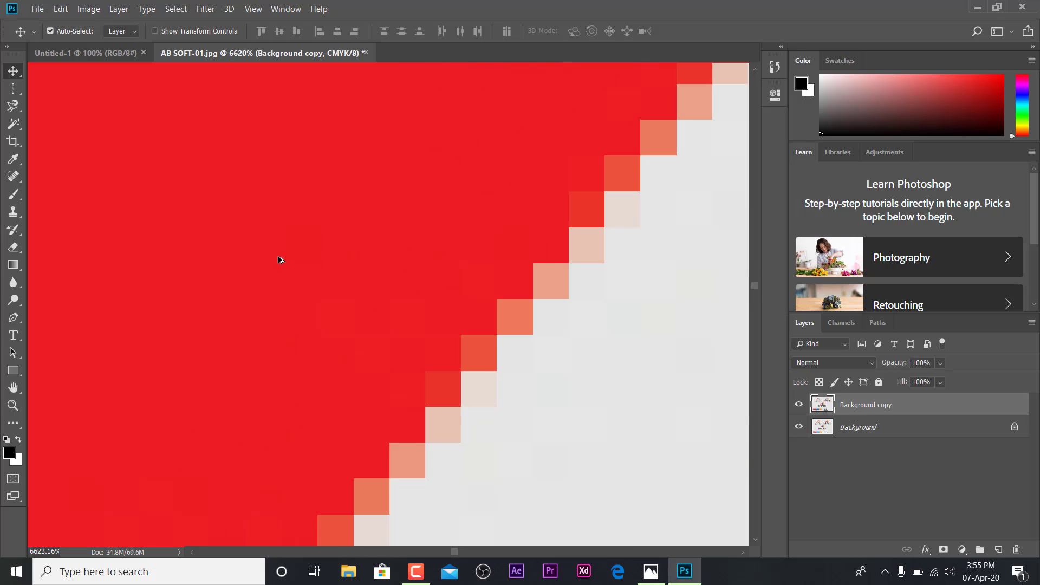
scroll(282, 262, "down", 10)
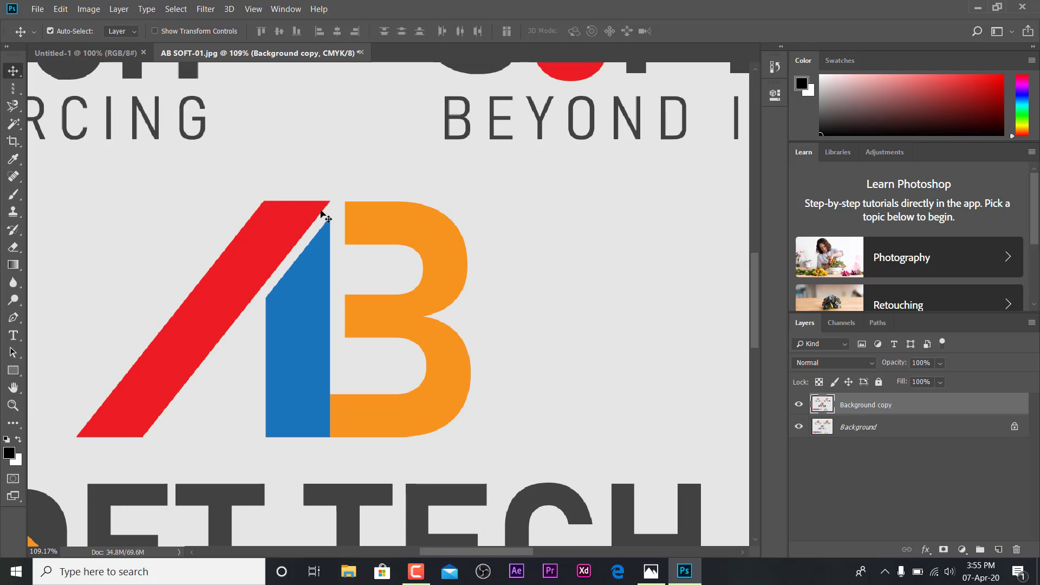
View more of the AB SOFT-01.jpg artwork, switch to the Untitled-1 document, and return to AB SOFT-01.jpg
scroll(268, 271, "down", 4)
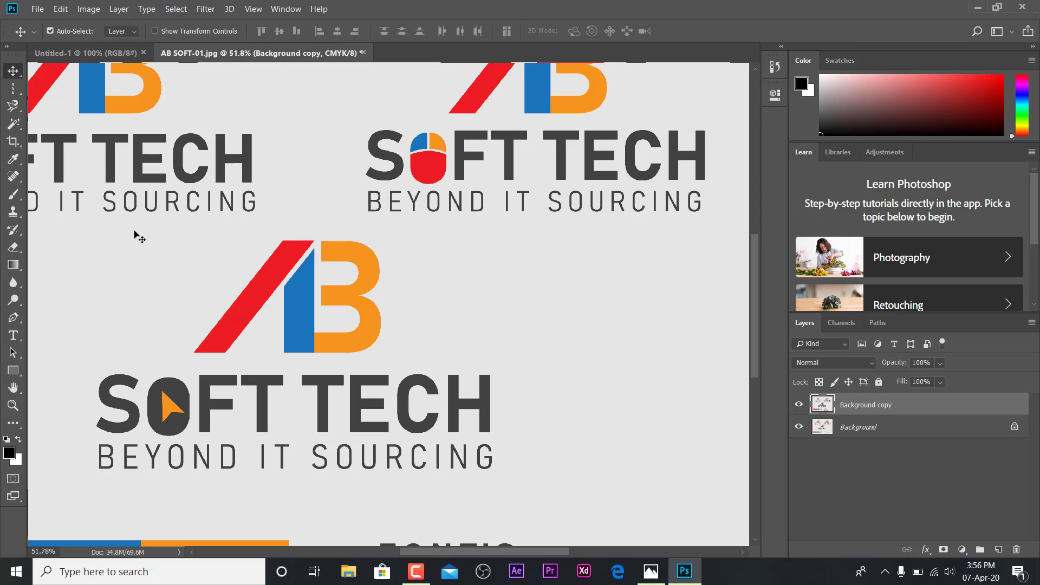
left_click(95, 57)
left_click(208, 57)
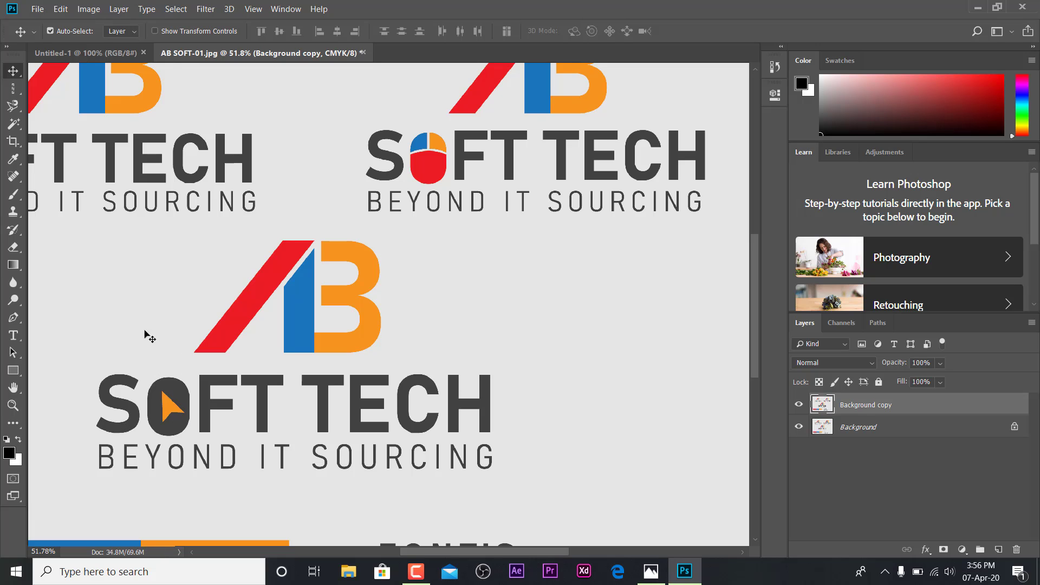
Resample AB SOFT-01.jpg to a resolution of 400 pixels/inch through Image Size
left_click(89, 9)
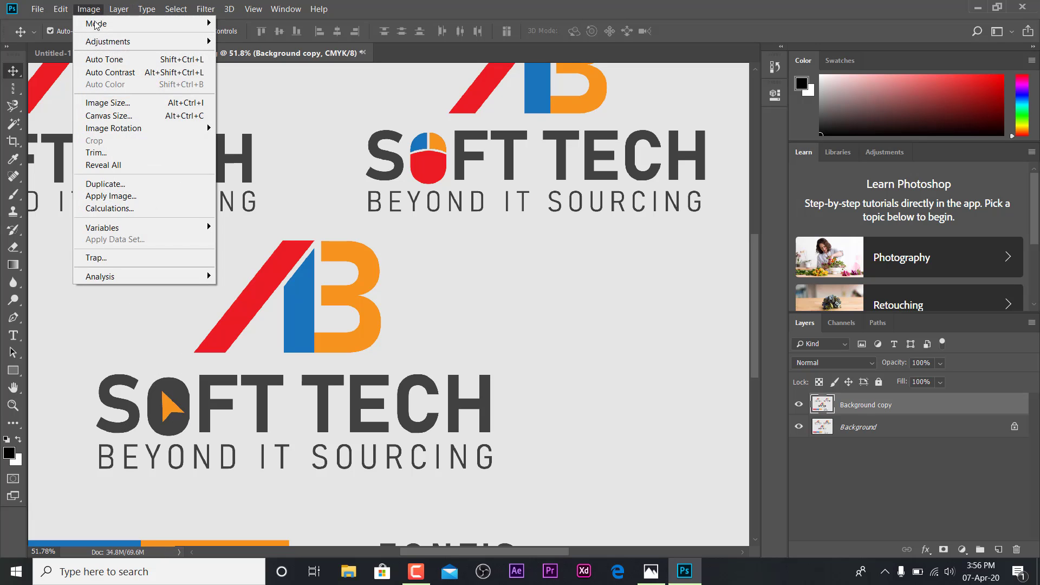
left_click(103, 100)
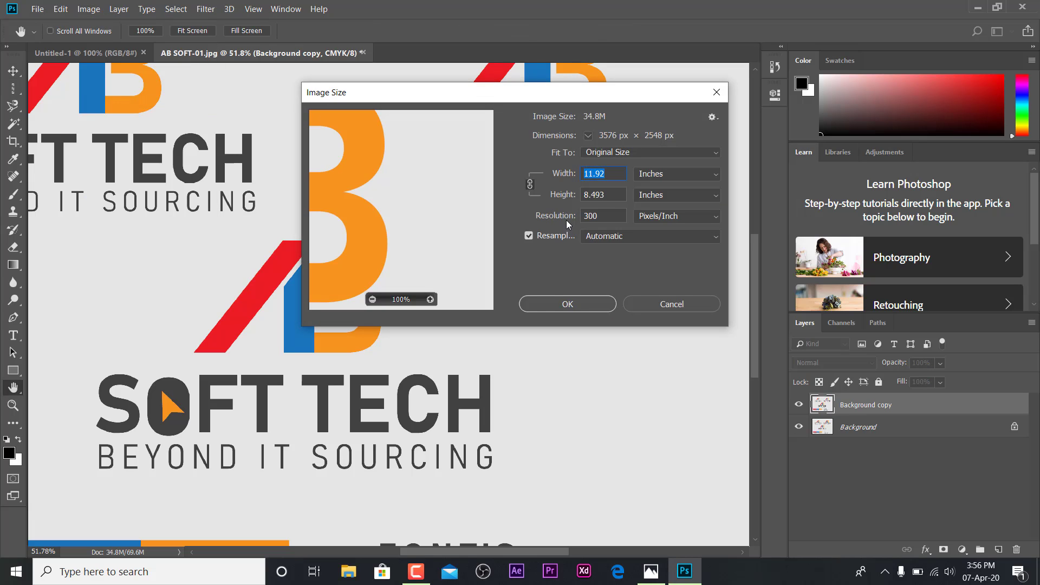
left_click(600, 219)
left_click(585, 216)
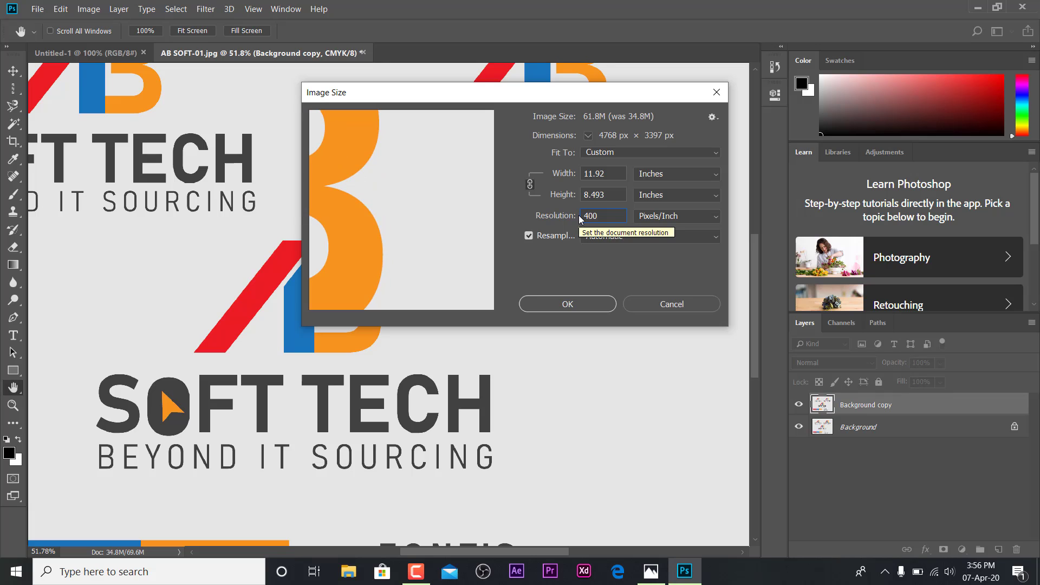
left_click(593, 305)
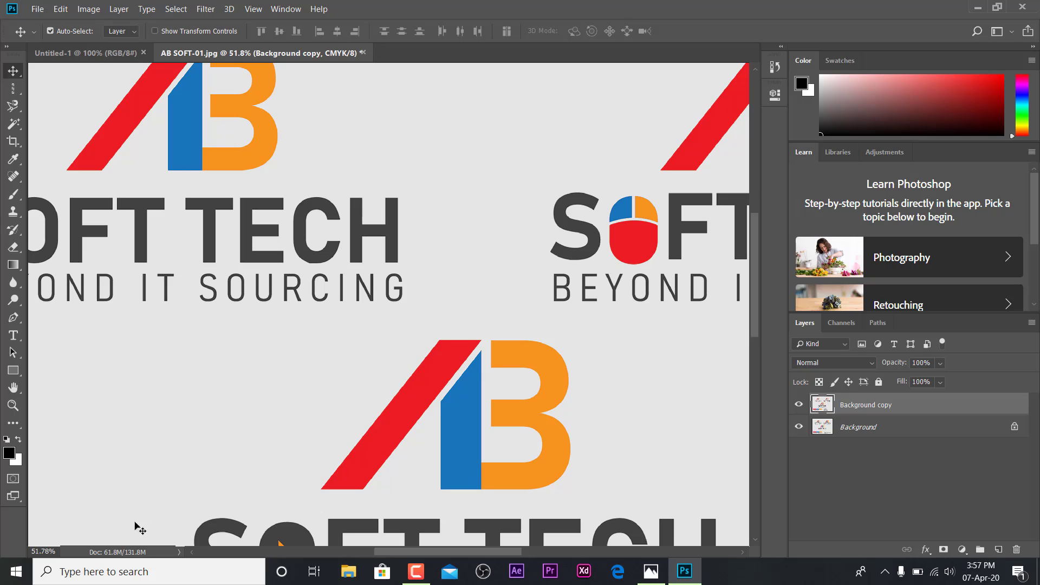
Undo the resolution change on AB SOFT-01.jpg and fit the entire logo sheet in view
left_click_drag(216, 515, 246, 512)
key("ctrl+z")
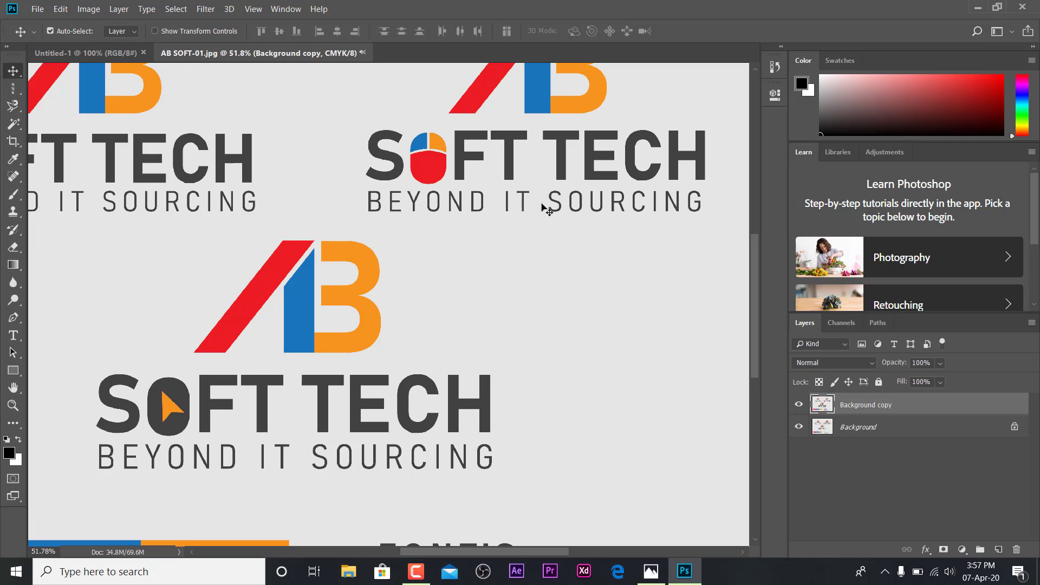
scroll(499, 213, "down", 4)
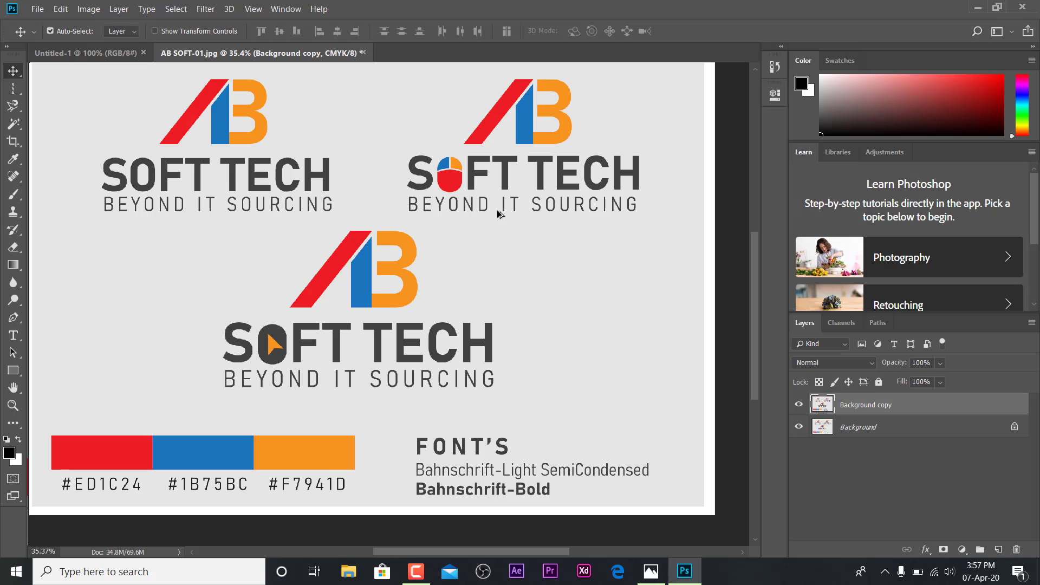
scroll(498, 214, "down", 3)
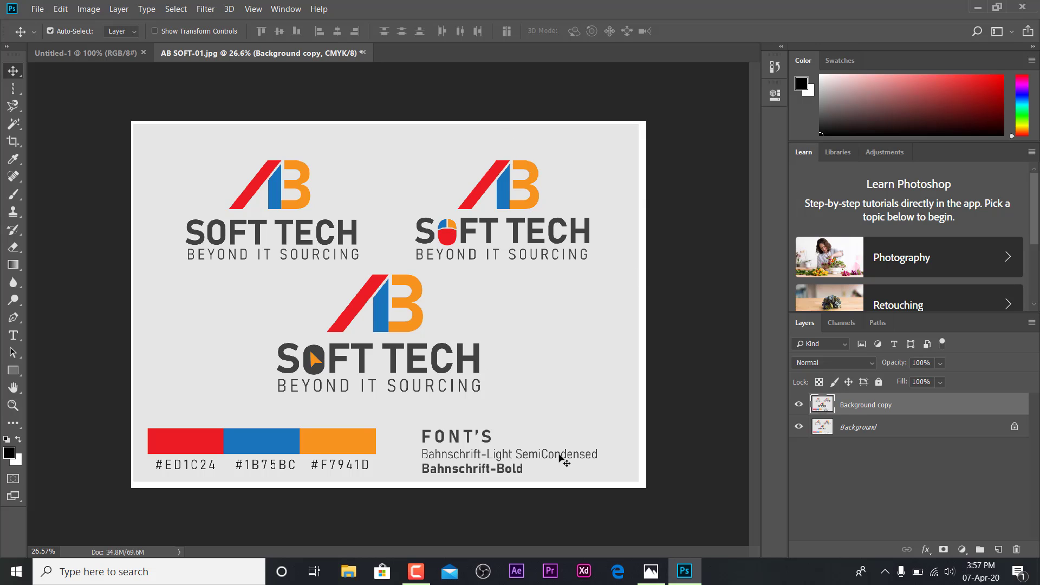
left_click(420, 575)
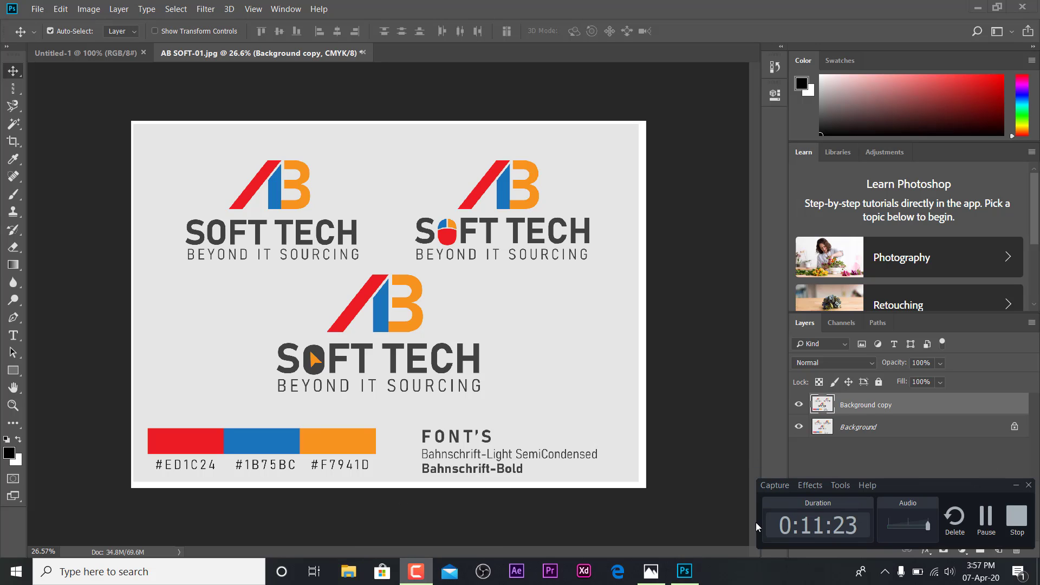